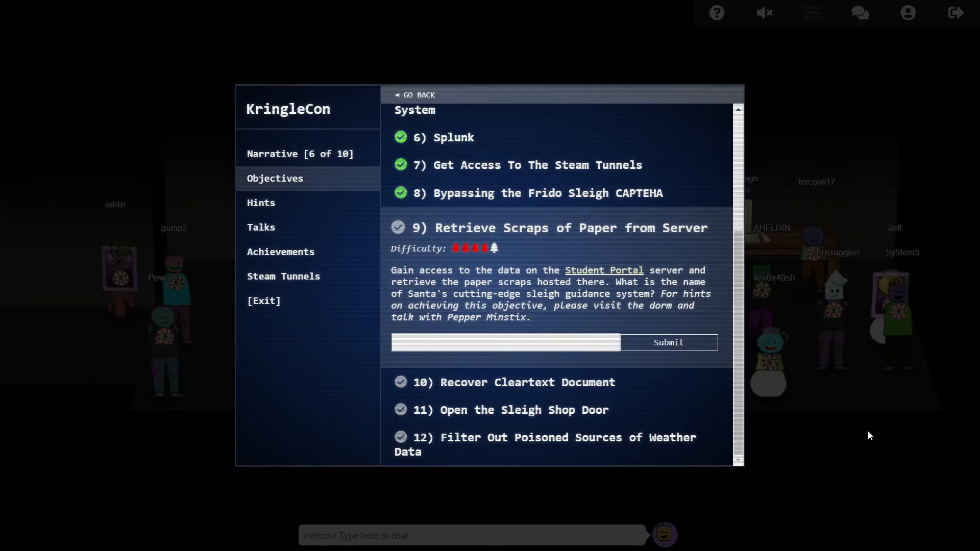
Travel to the Dorm using the Steam Tunnels map and walk into the room.
click(297, 278)
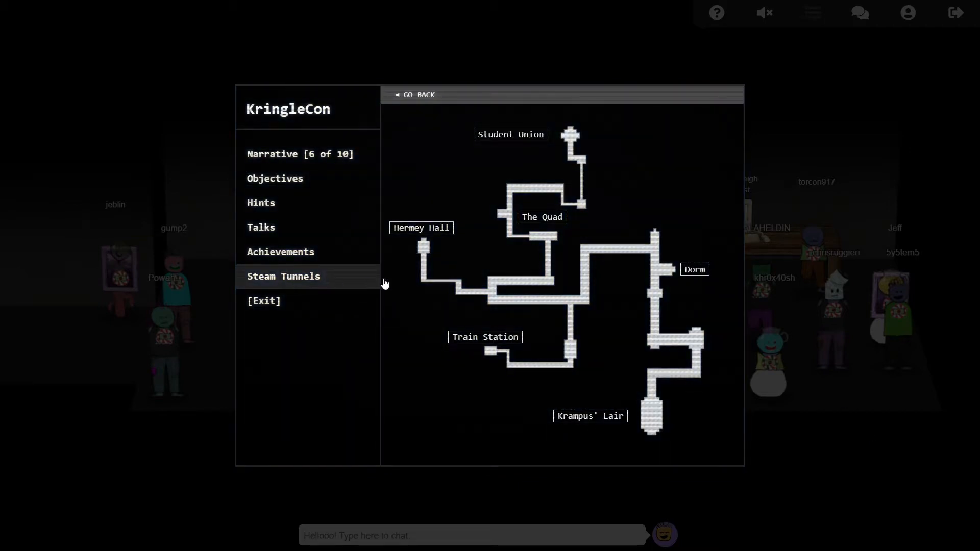
click(694, 275)
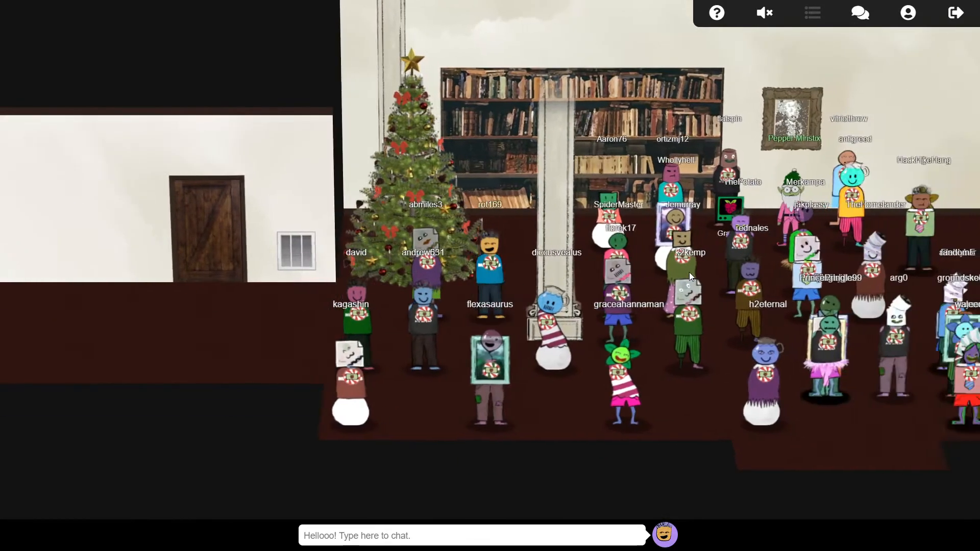
click(858, 264)
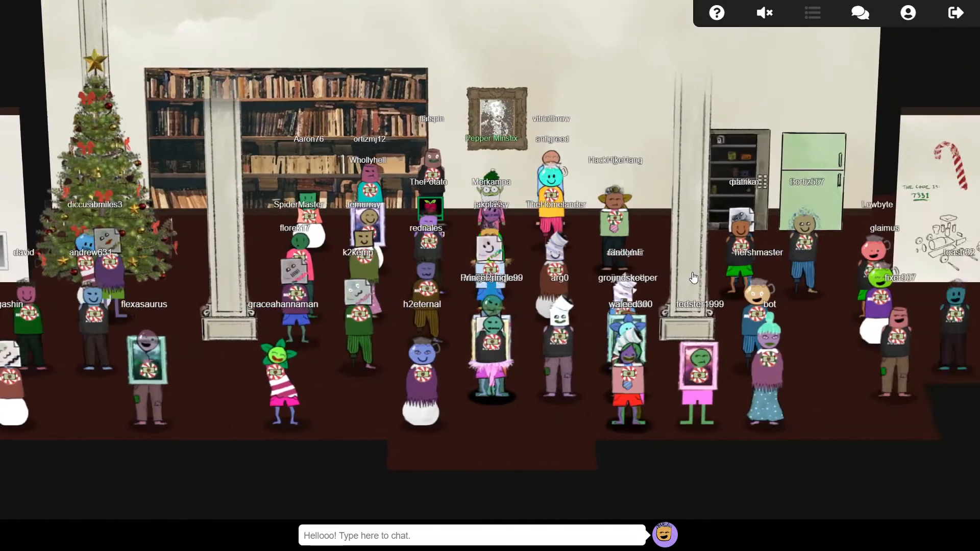
Approach Pepper Minstix, open the Graylog terminal and read the first question of the ElfU incident response report.
click(431, 236)
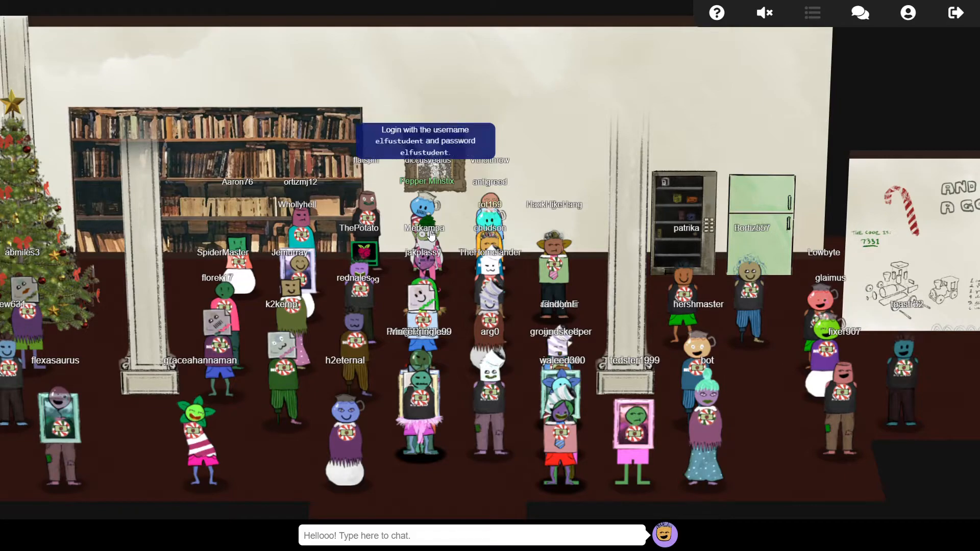
click(375, 252)
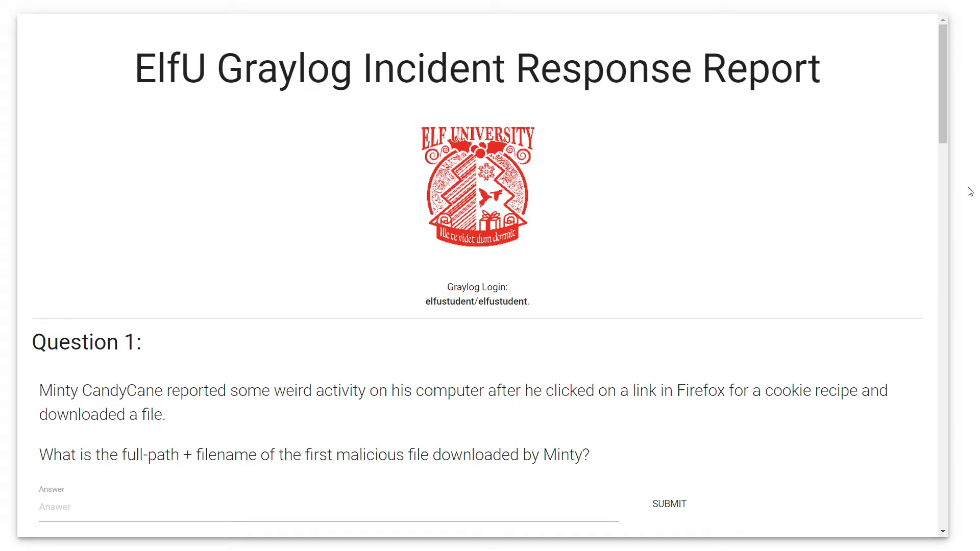
drag(940, 110, 940, 149)
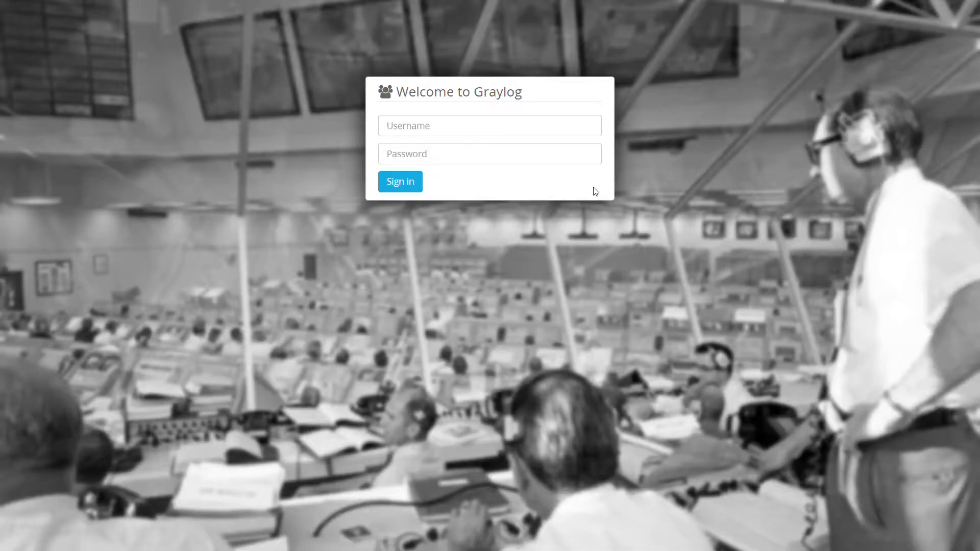
Sign in to Graylog with the supplied student username and the account password.
click(508, 133)
text(elfus)
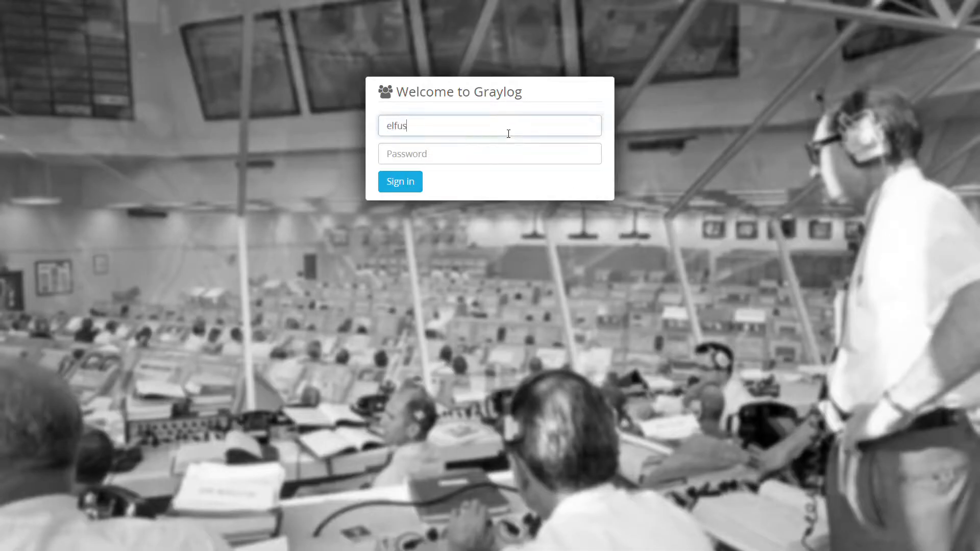
text(tudent)
key(Tab)
text(*******)
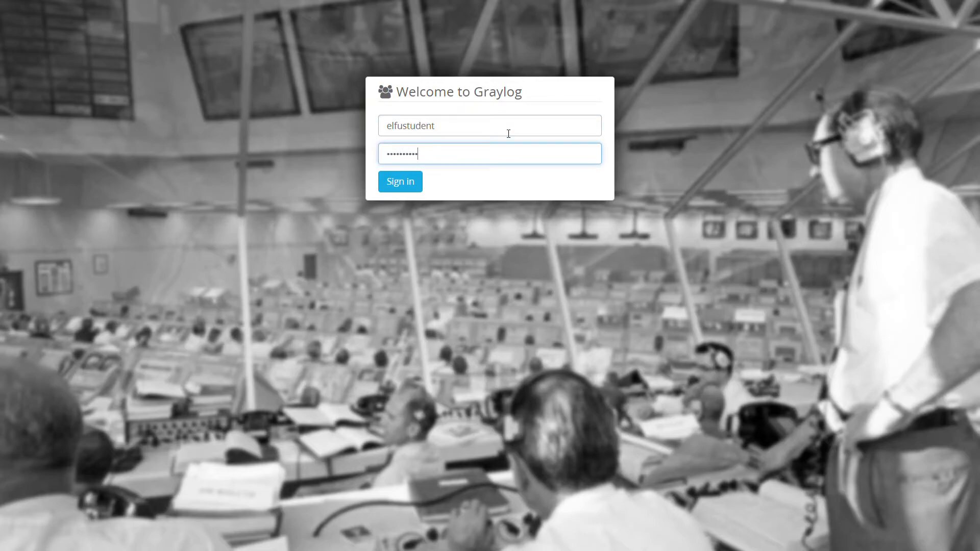
key(Return)
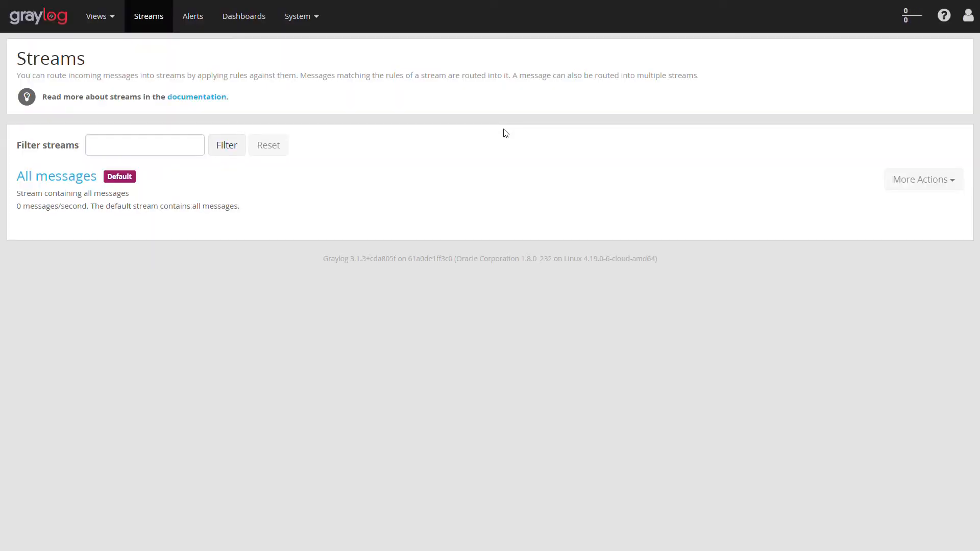
Open the All messages stream and run a search with the time range set to all messages.
click(58, 180)
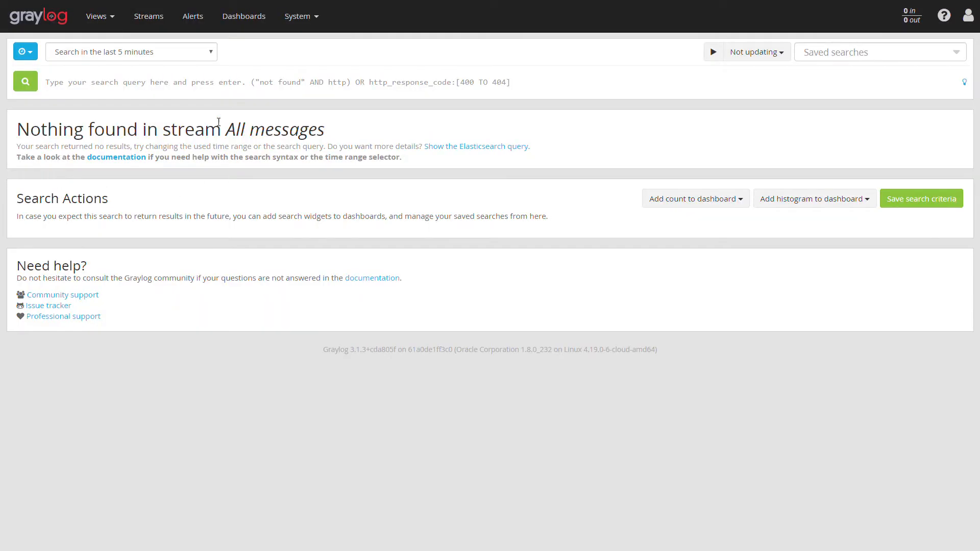
click(209, 52)
click(118, 201)
click(27, 84)
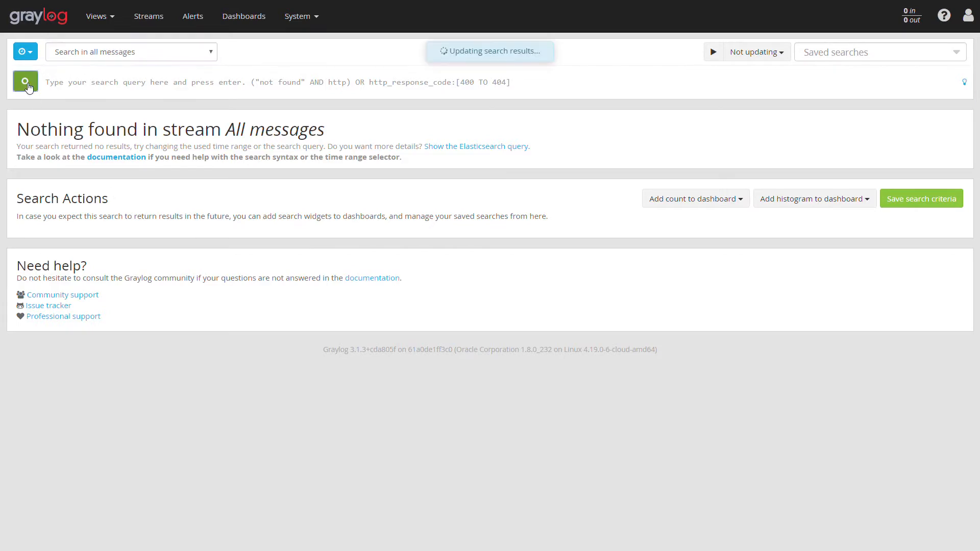
Look through the available fields and expand the first message to examine its field details.
scroll(107, 337, down, 3)
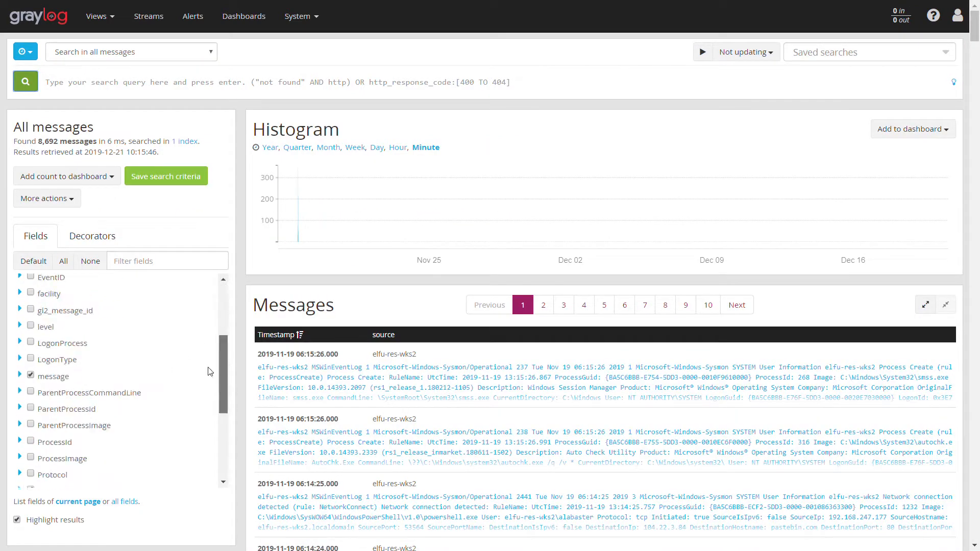
scroll(107, 337, up, 3)
click(342, 376)
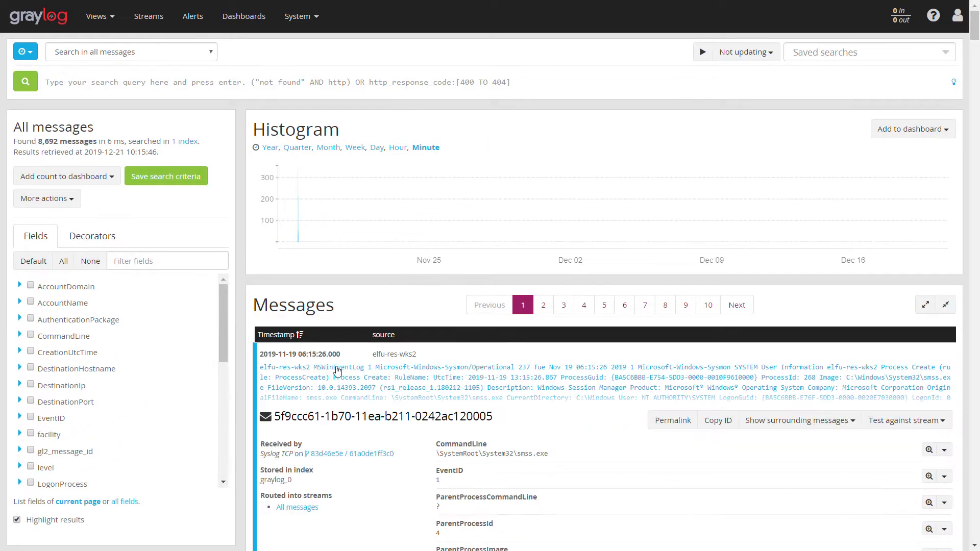
scroll(949, 352, down, 6)
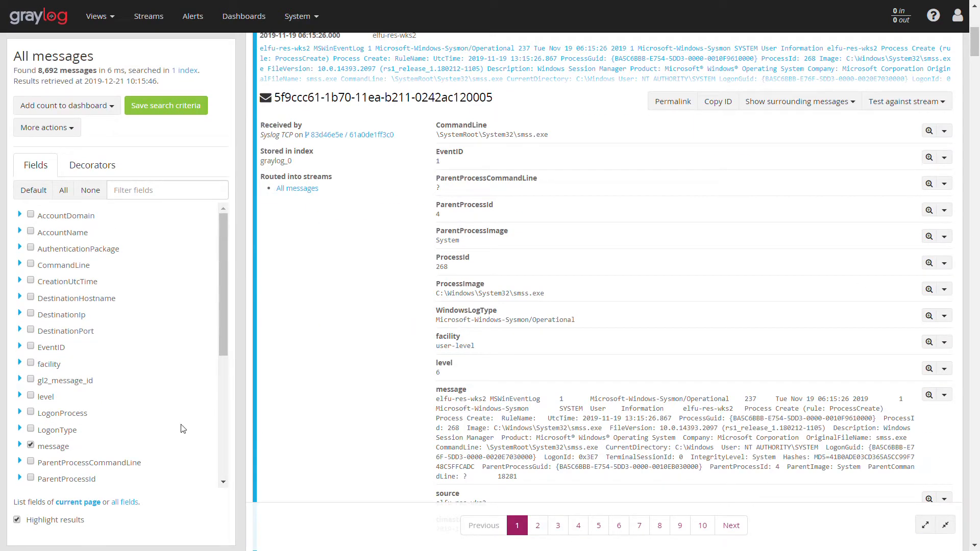
Use quick values for WindowsLogType to filter the search to Microsoft-Windows-Sysmon/Operational, and close the quick values chart.
scroll(176, 426, down, 5)
click(20, 482)
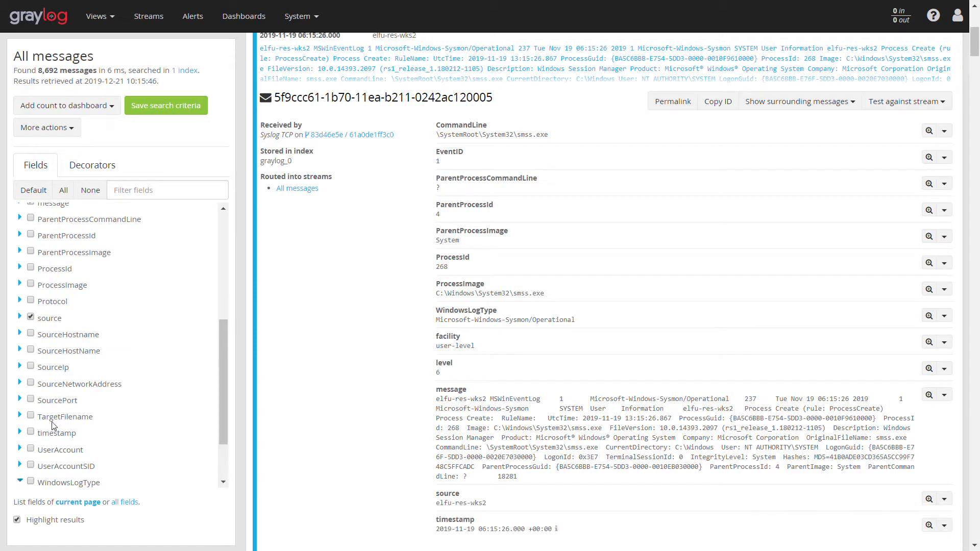
click(47, 449)
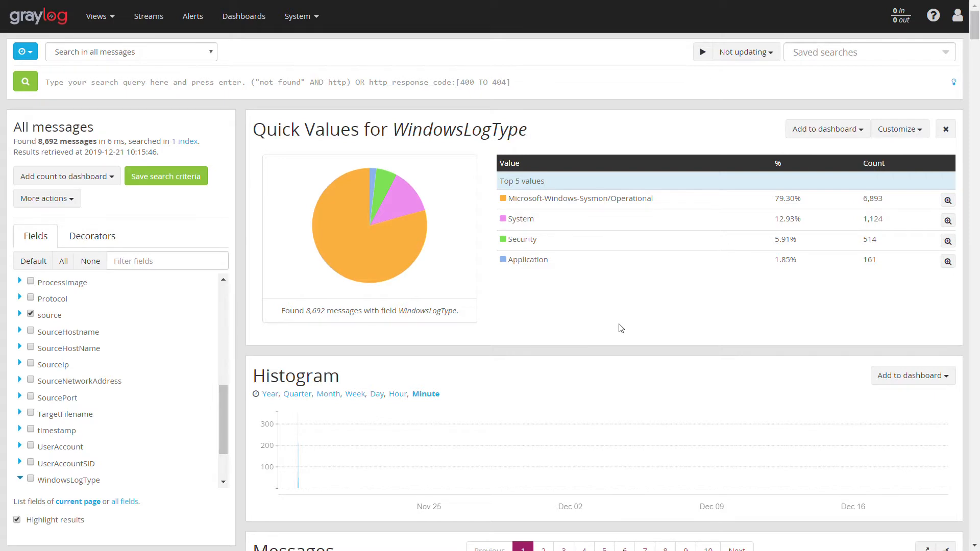
click(948, 200)
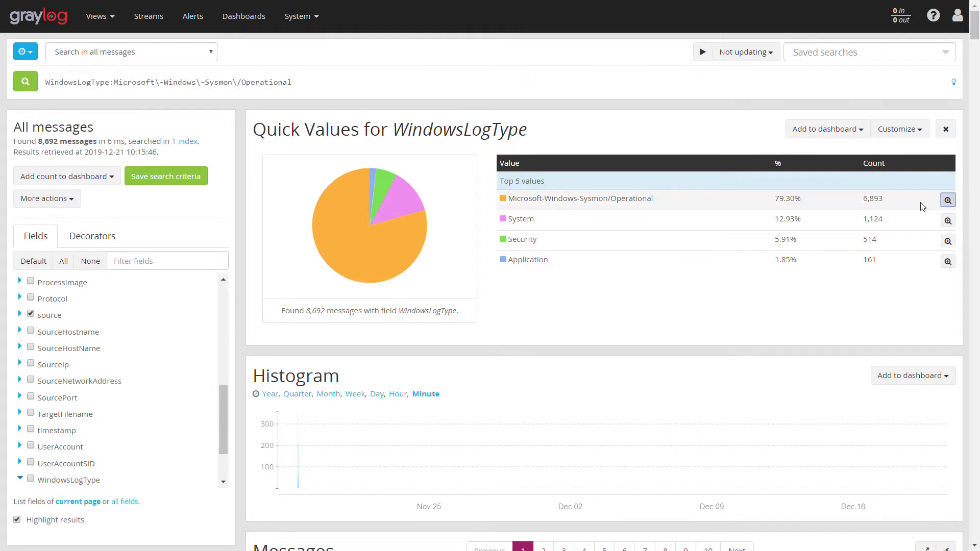
click(35, 89)
click(946, 129)
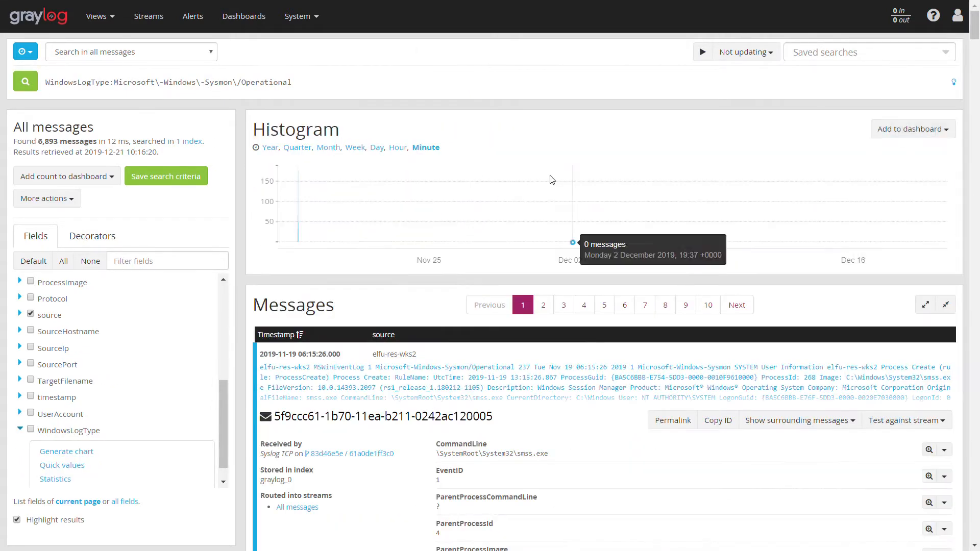
Narrow the Sysmon search to file creation time events by adding AND EventID:2 to the query.
scroll(551, 180, down, 3)
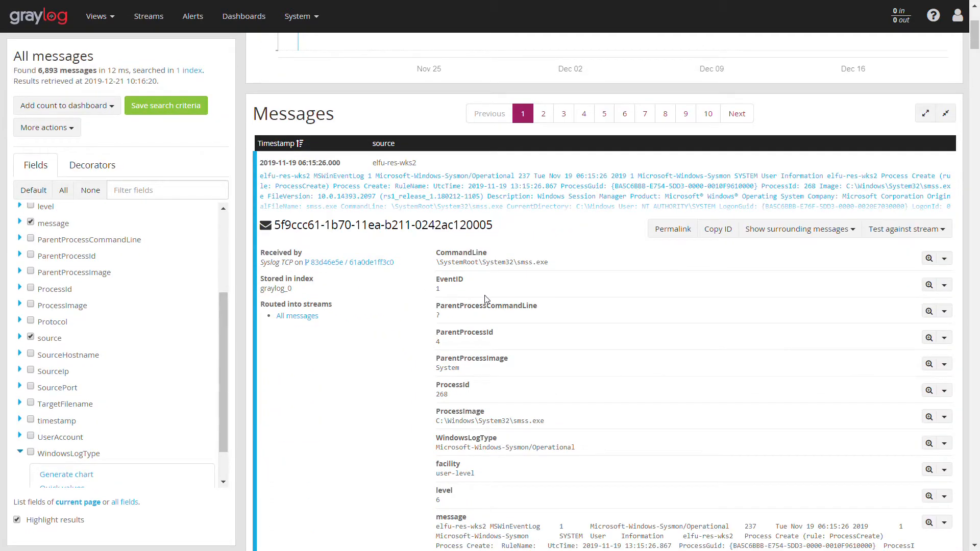
scroll(485, 300, up, 3)
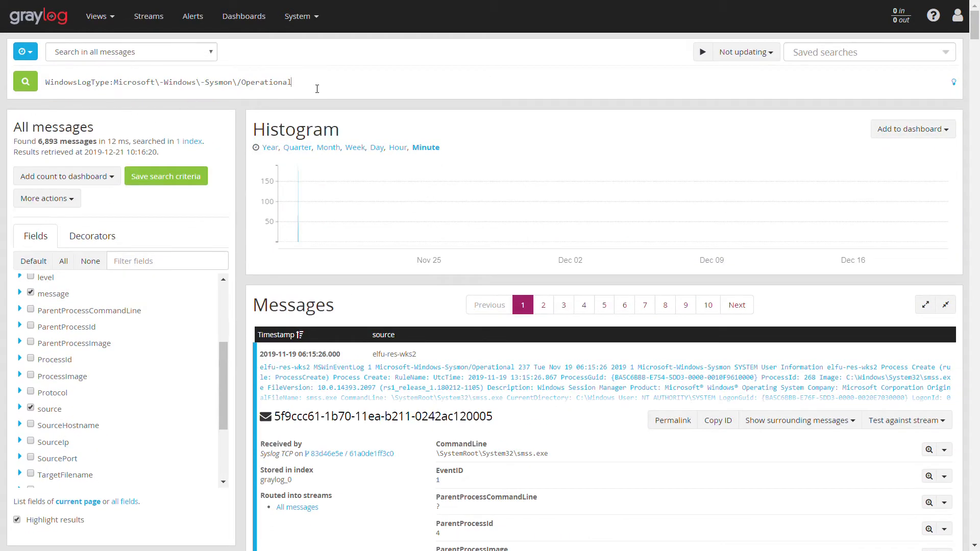
text(AND EventID:2)
key(Return)
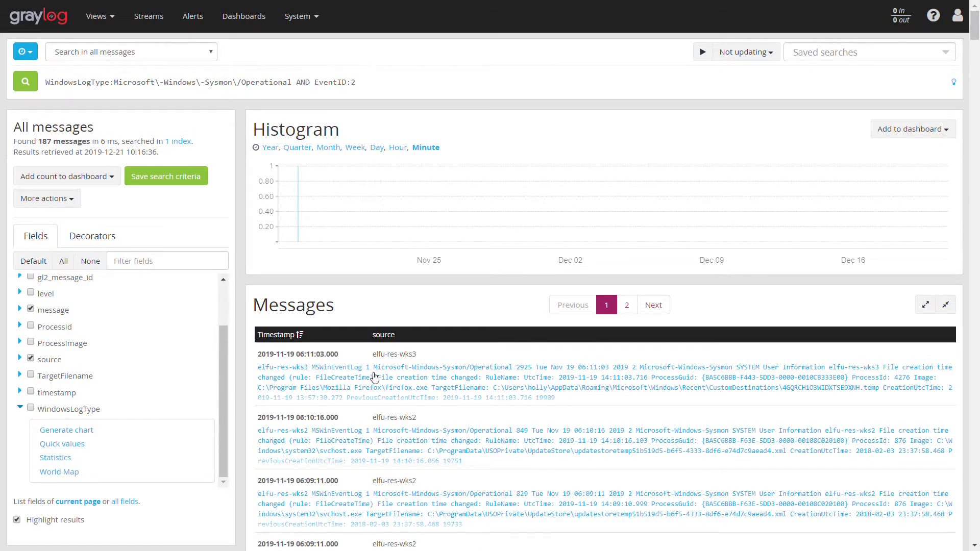
Inspect the first result's details, add TargetFilename as a column in the message list, and collapse the result.
click(368, 388)
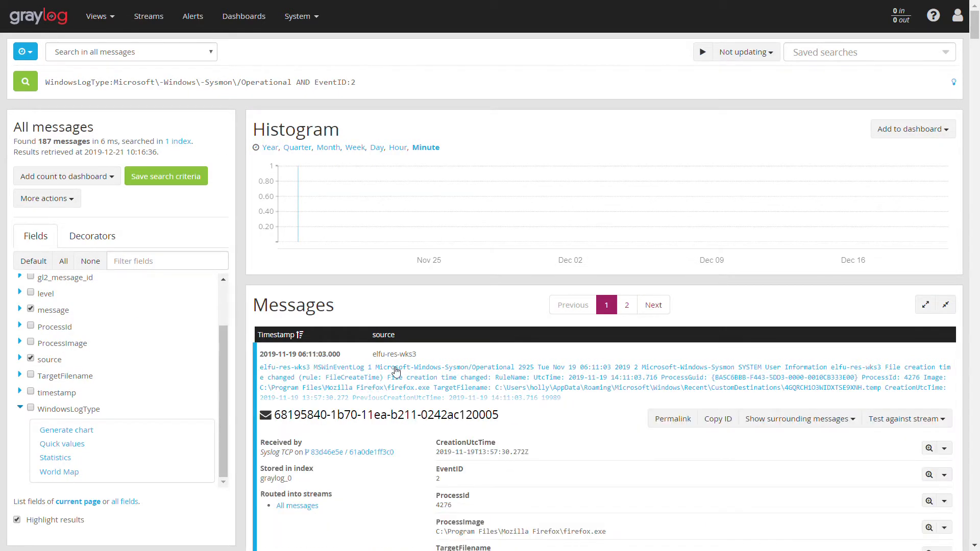
scroll(396, 371, down, 5)
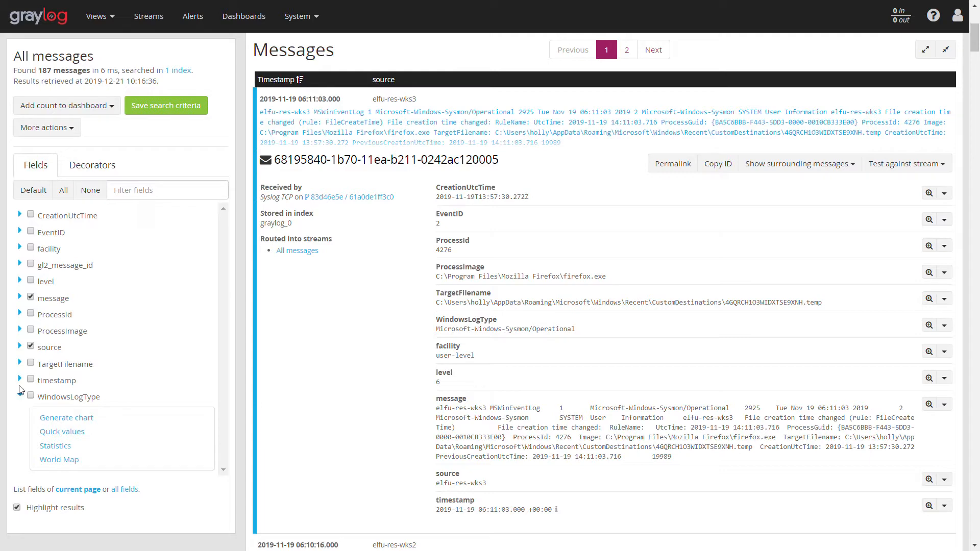
click(31, 364)
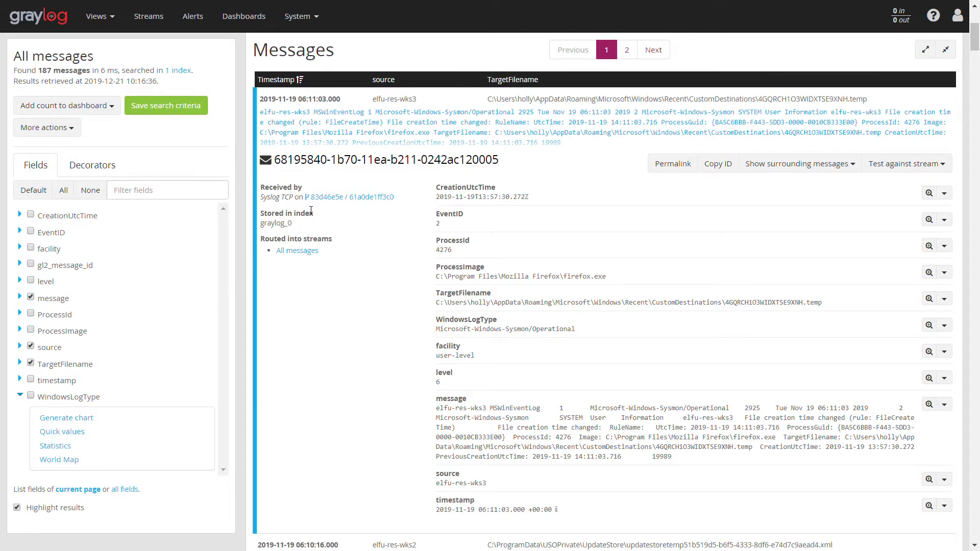
click(307, 125)
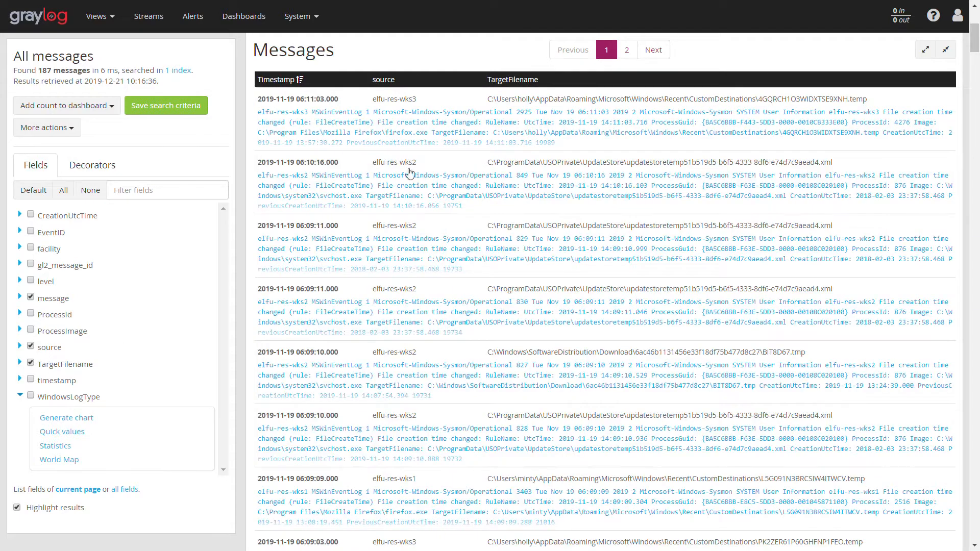
Restrict the search to download paths by adding AND TargetFilename:/.*Download.*/ to the query.
scroll(773, 240, down, 10)
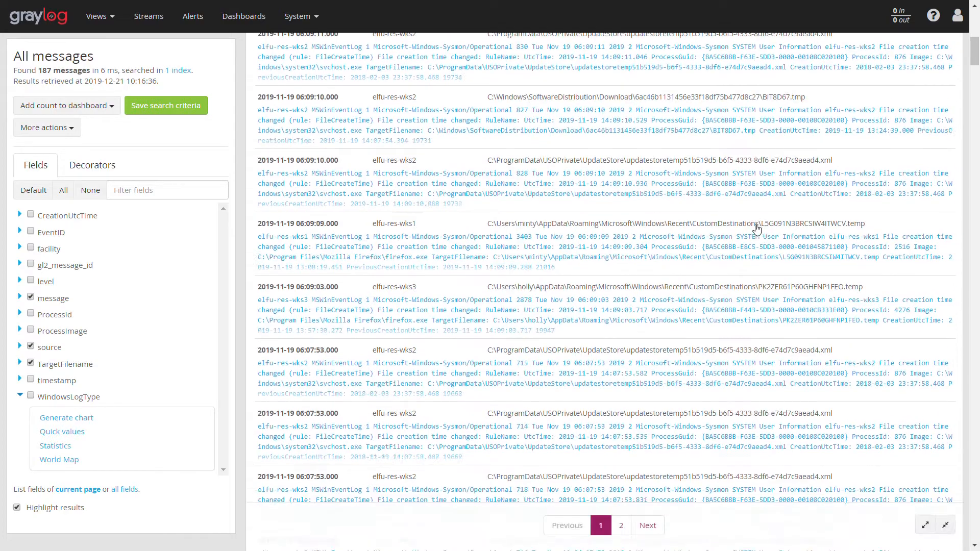
scroll(721, 239, up, 10)
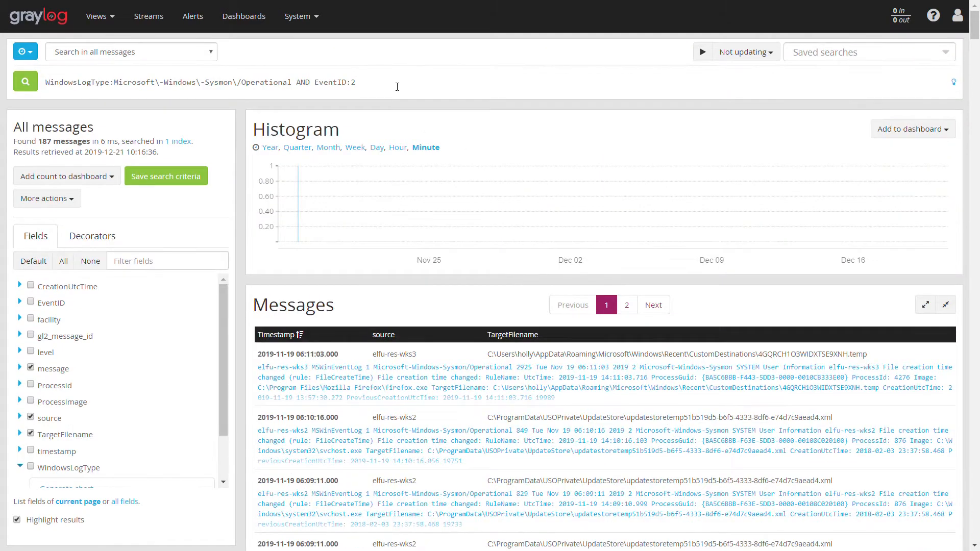
text(AND Tar)
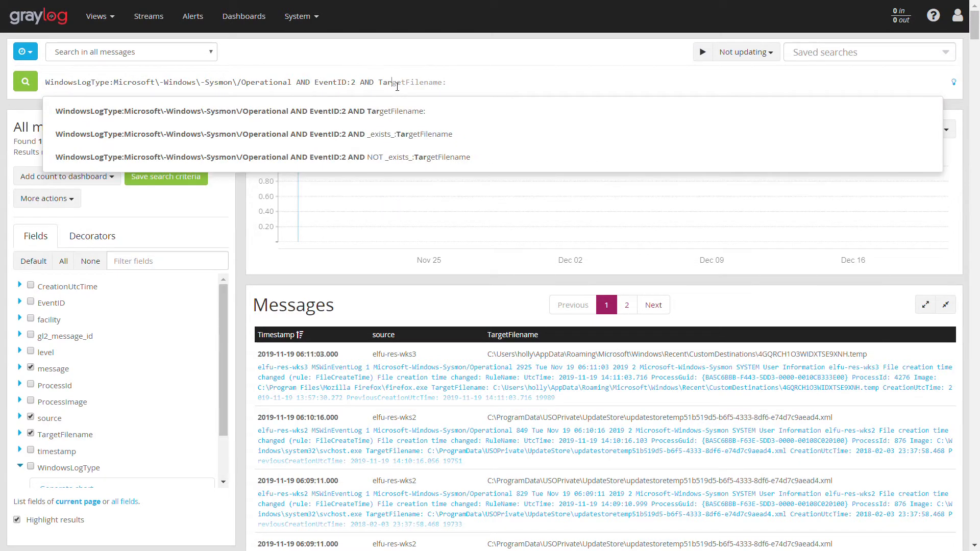
key(Tab)
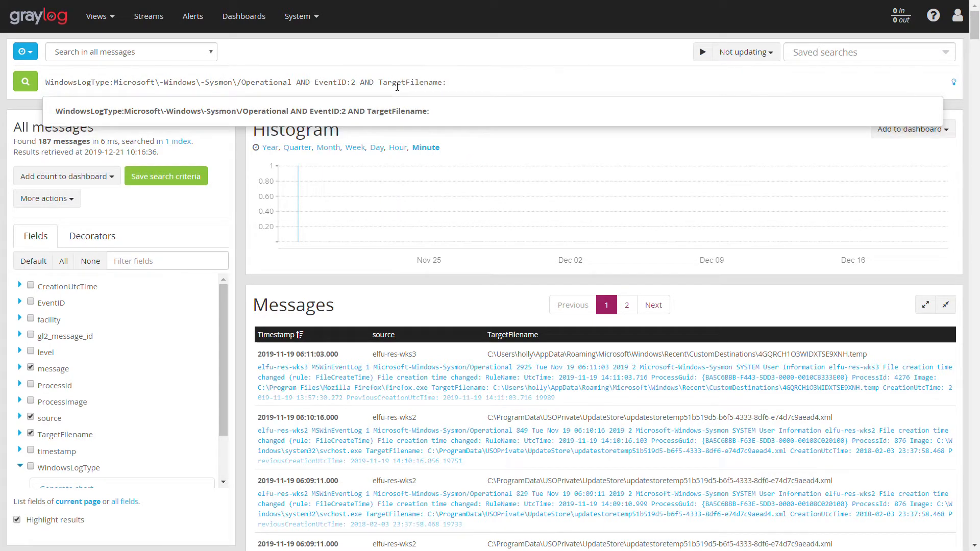
text(/.*Download)
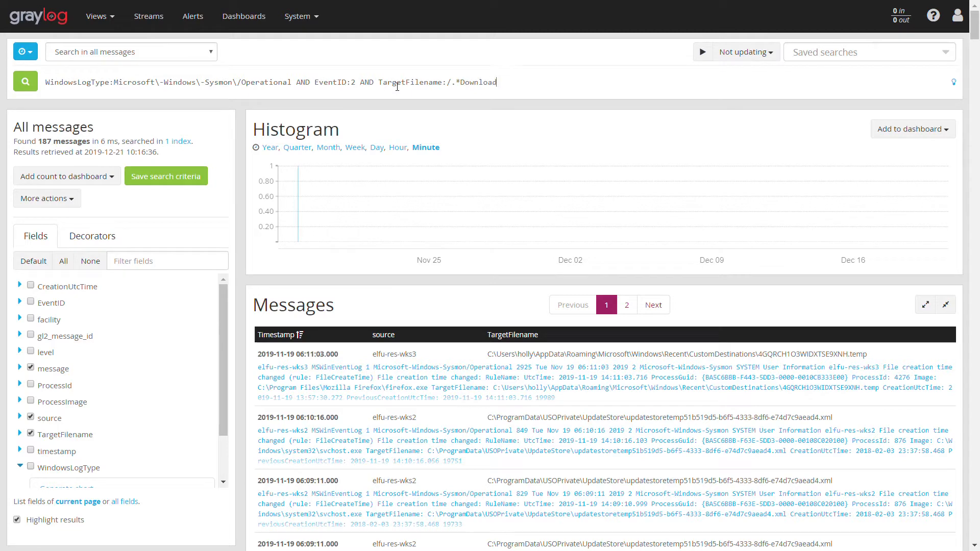
text(.*/)
key(Return)
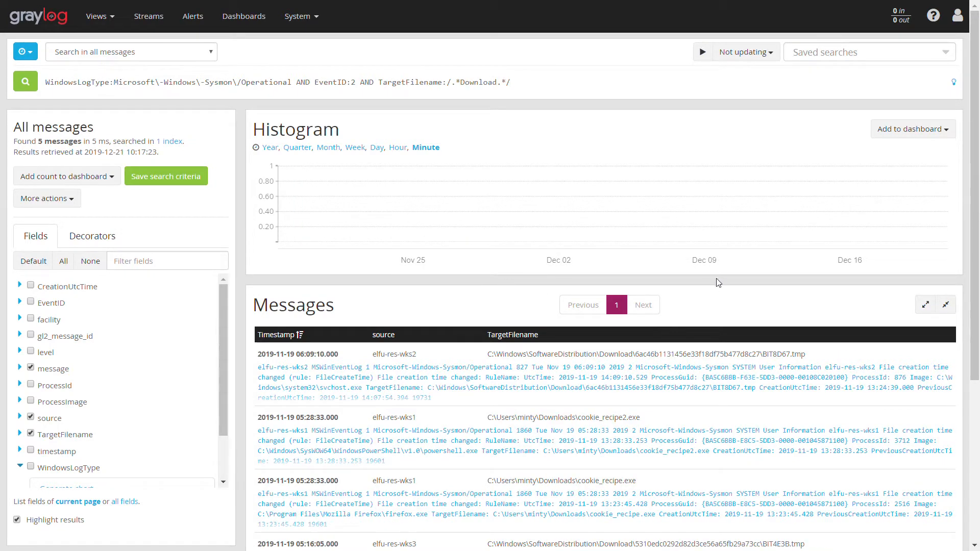
Expand the message for cookie_recipe2.exe and examine its TargetFilename path and ProcessImage.
scroll(721, 275, down, 3)
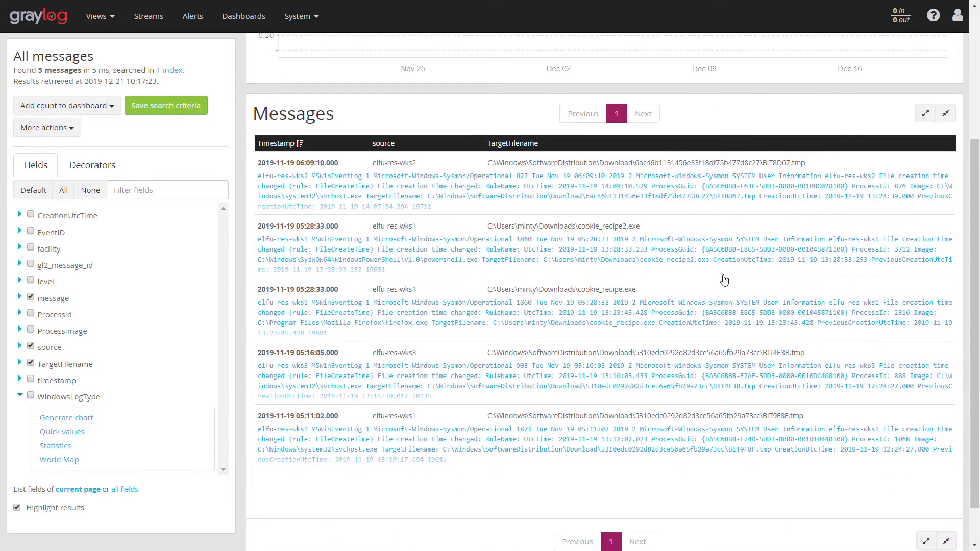
click(633, 255)
scroll(633, 256, down, 2)
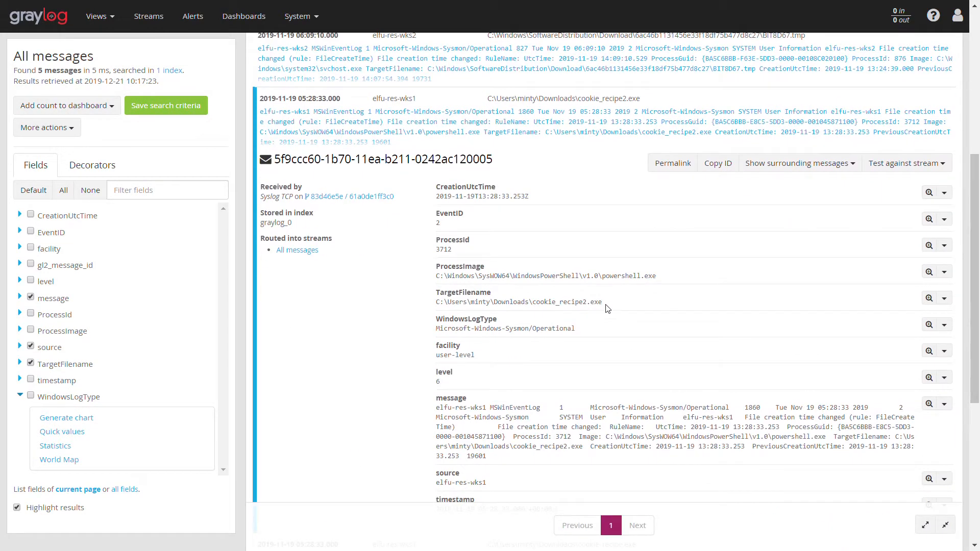
drag(605, 302, 437, 304)
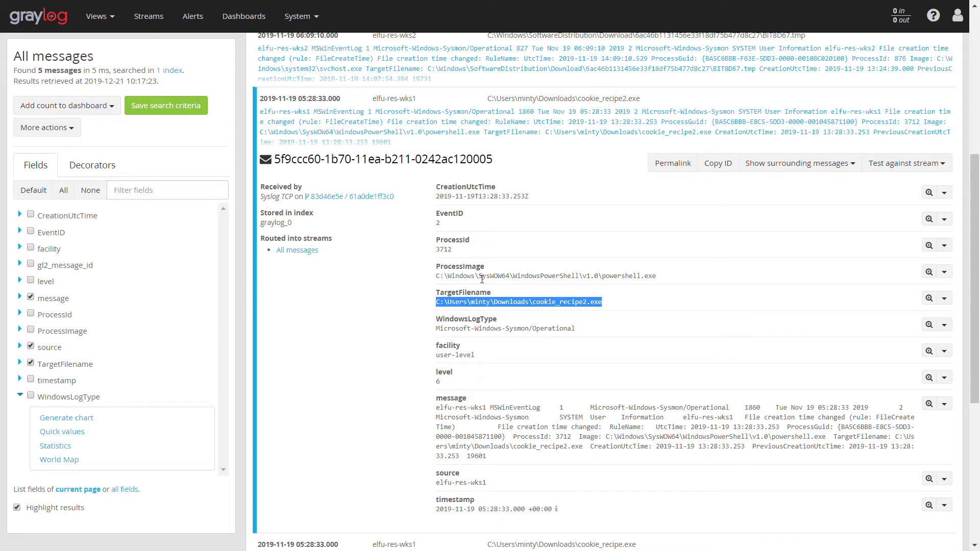
click(619, 301)
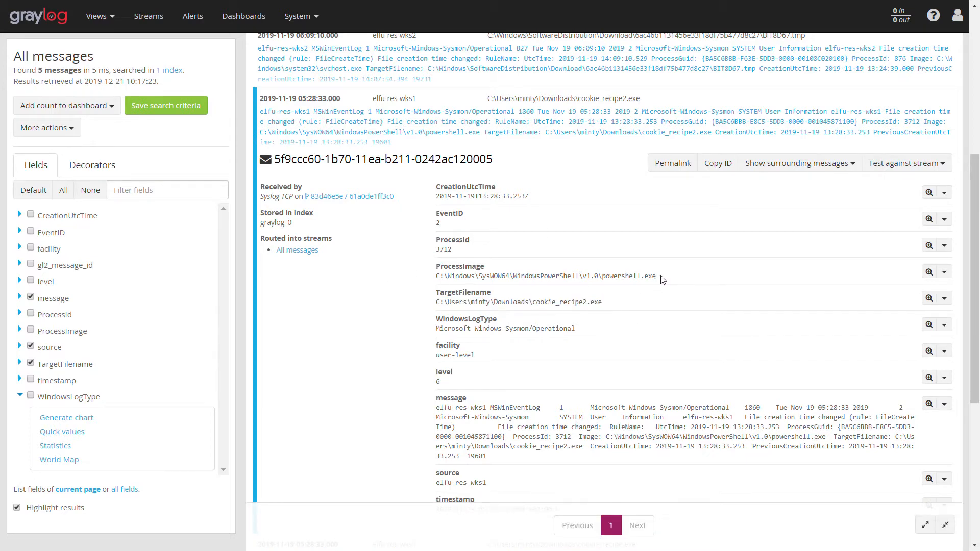
Collapse the cookie_recipe2.exe message, expand the one for cookie_recipe.exe, and examine which ProcessImage created the file.
drag(661, 279, 433, 280)
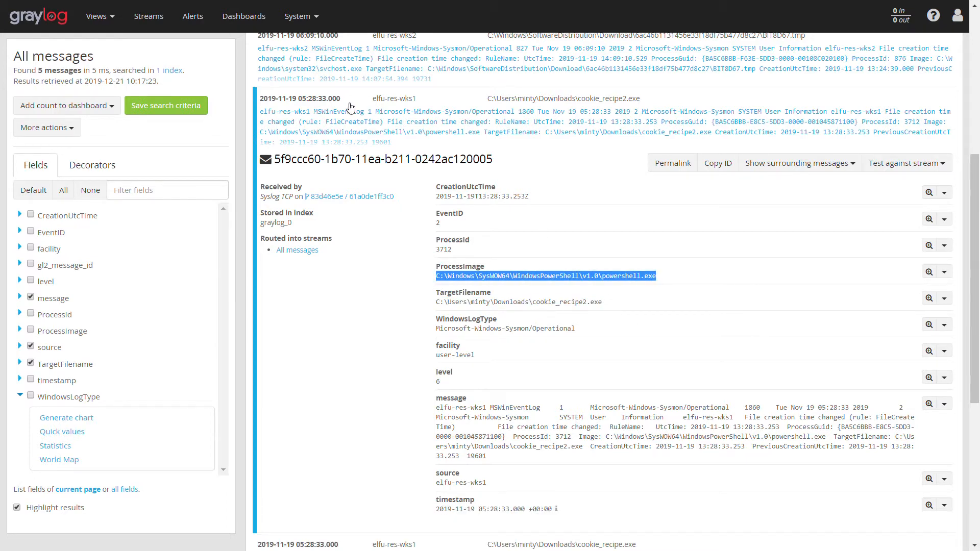
click(351, 111)
click(458, 245)
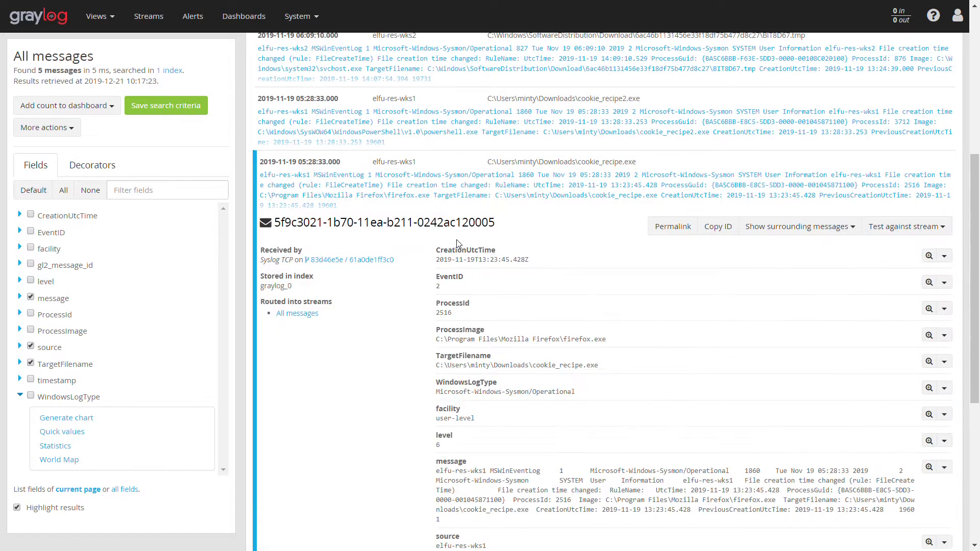
drag(611, 348, 474, 335)
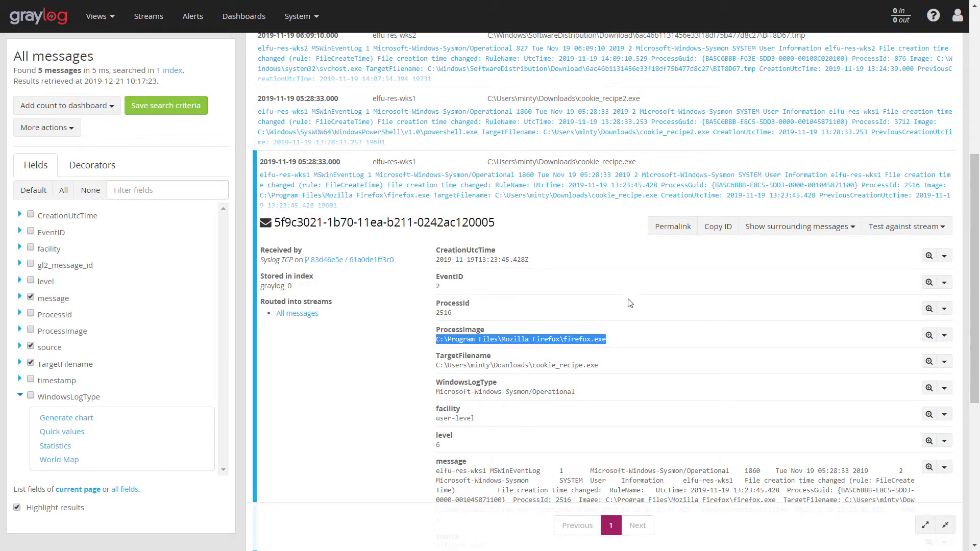
scroll(631, 305, down, 1)
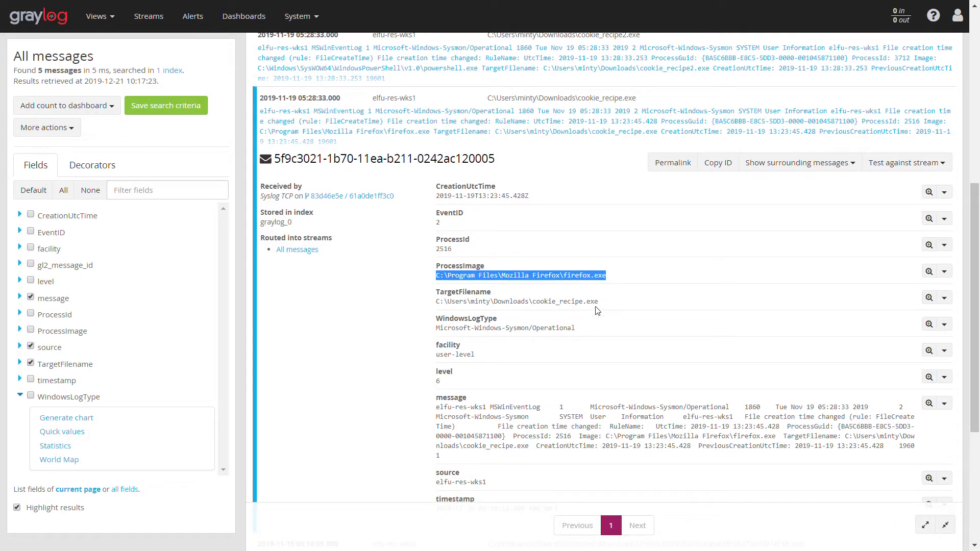
Copy the TargetFilename path C:\Users\minty\Downloads\cookie_recipe.exe and submit it as the answer to Question 1.
drag(600, 303, 432, 311)
key(ctrl+c)
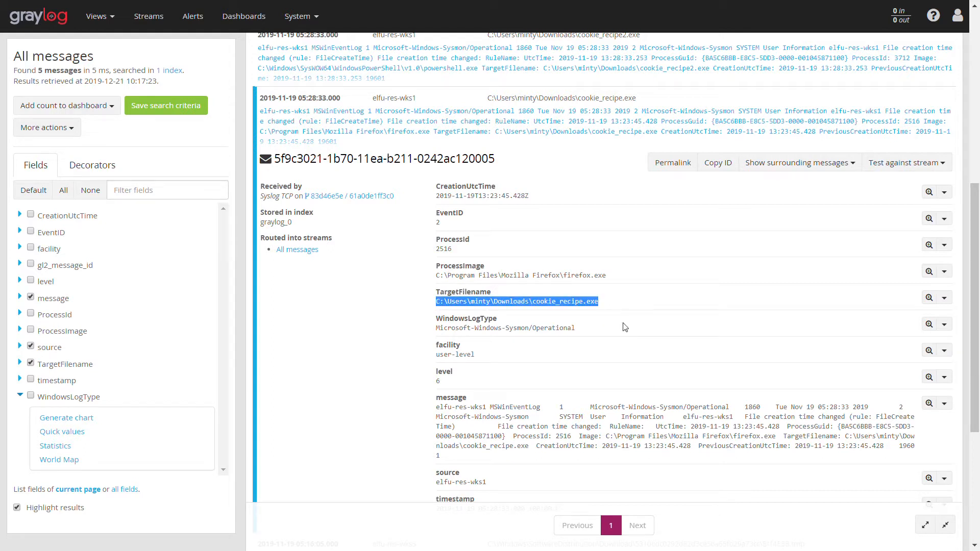
click(628, 303)
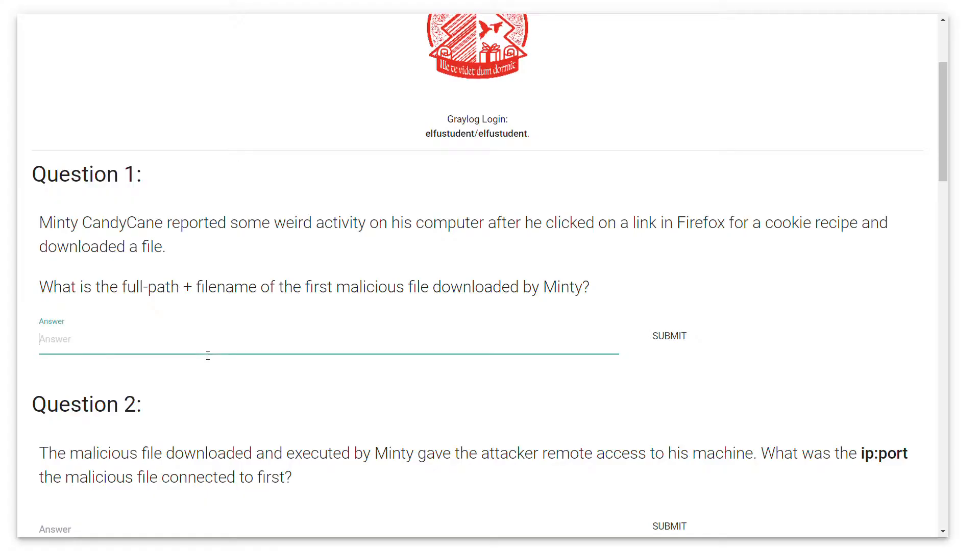
key(ctrl+v)
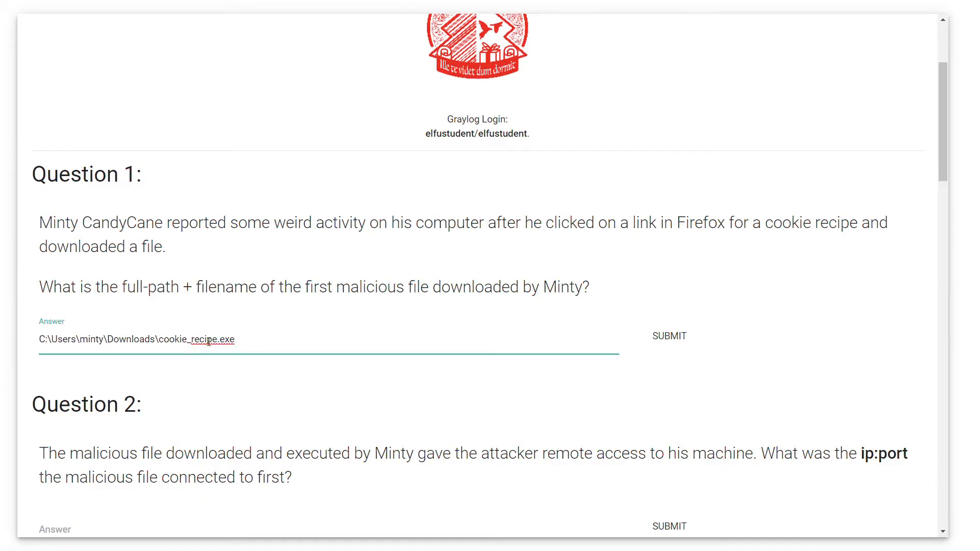
key(Return)
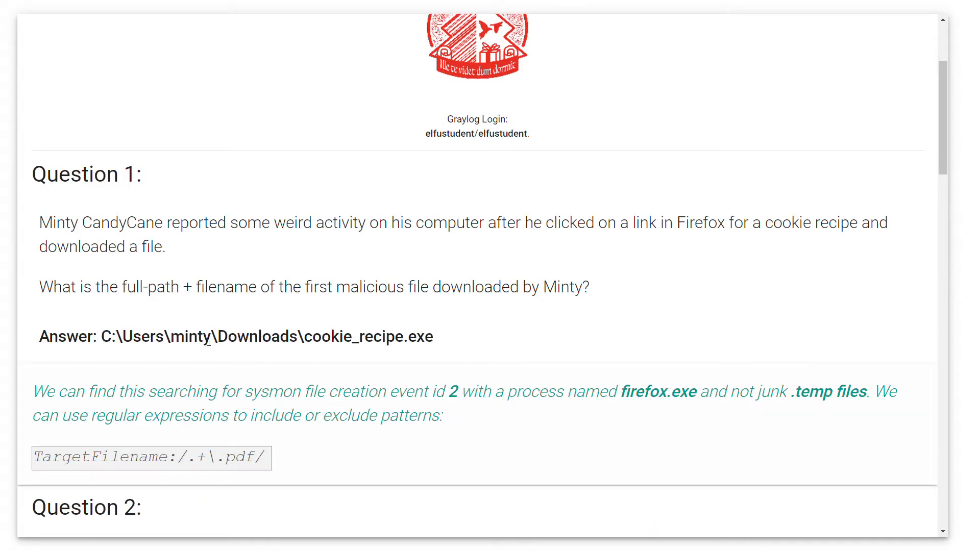
Check Question 2, return to Graylog, and run the search ProcessImage:C:\Users\minty\Downloads\cookie_recipe.exe.
scroll(255, 286, down, 5)
scroll(241, 282, down, 1)
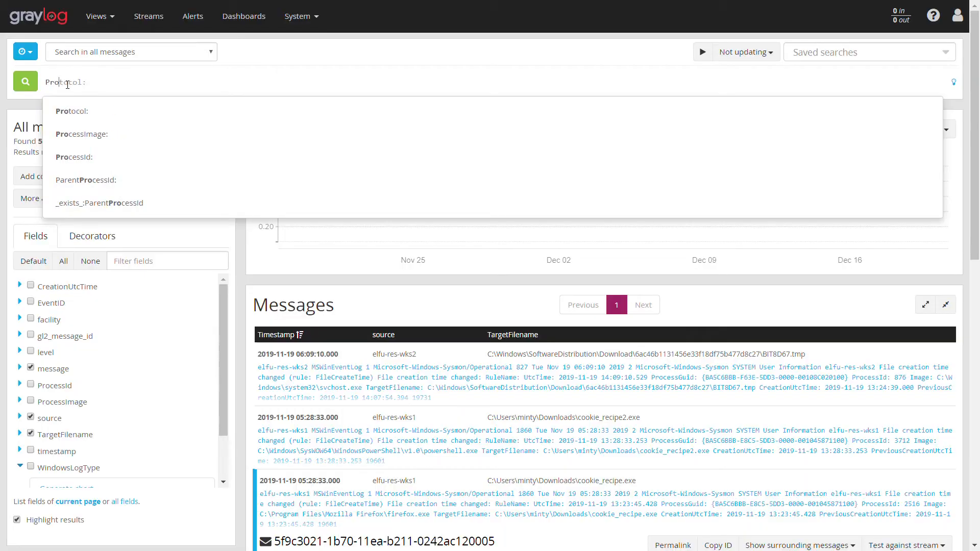
text(ssImage:)
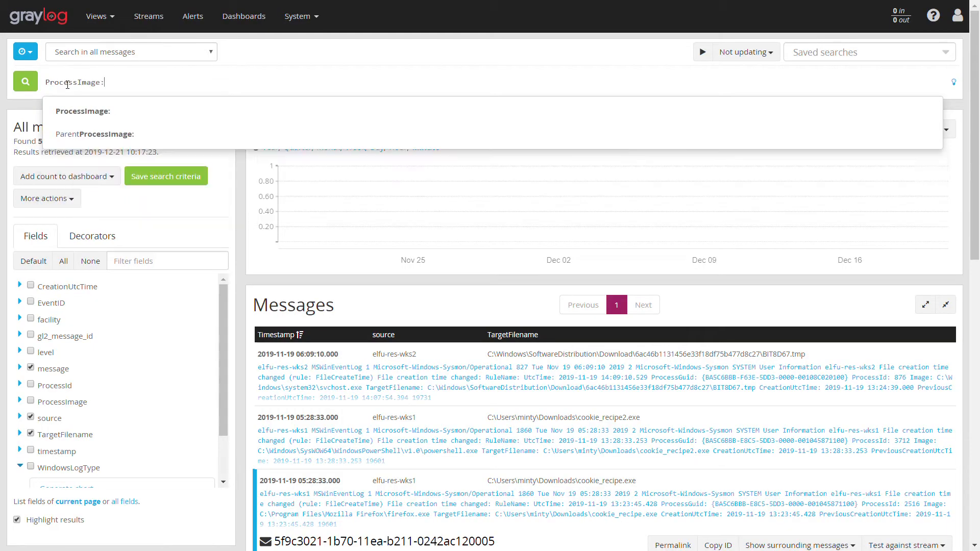
key(ctrl+v)
key(Return)
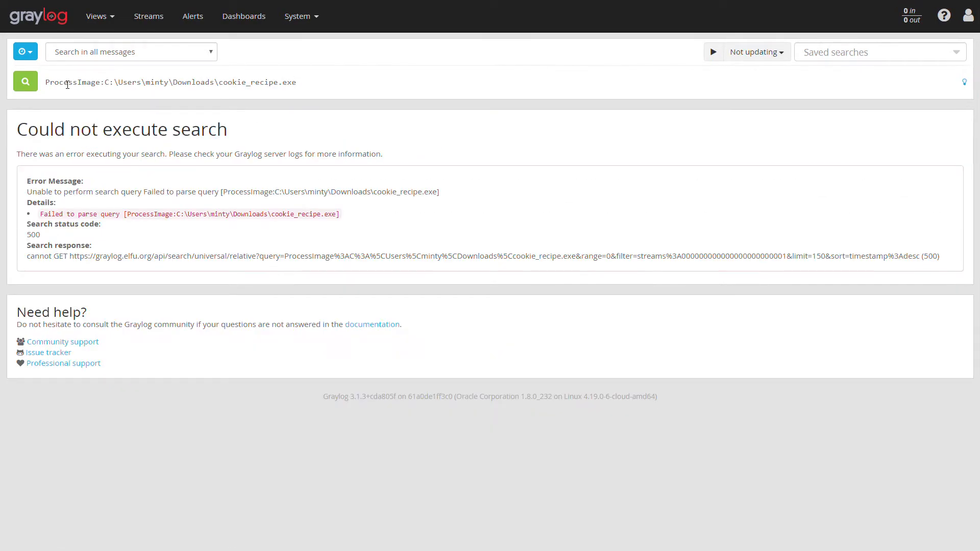
Escape the path's colon and backslashes so the query reads ProcessImage:C\:\\Users\\minty\\Downloads\\cookie_recipe.exe, and rerun the search.
click(116, 90)
key(Left)
text(\)
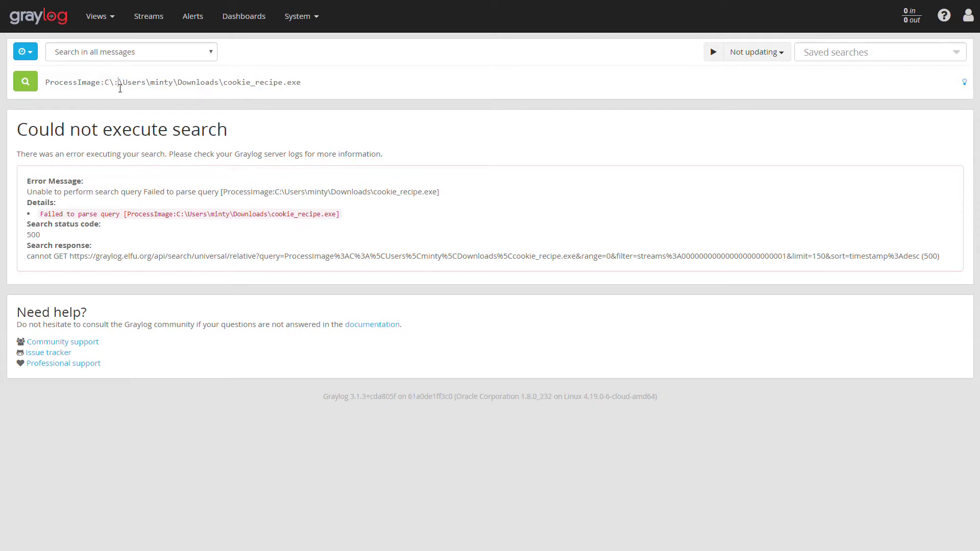
key(Right)
text(\)
key(Right)
key(Right)
key(Right)
key(Right)
key(Right)
key(Right)
text(\)
key(Right)
text(\)
key(Right)
key(Right)
key(Right)
key(Right)
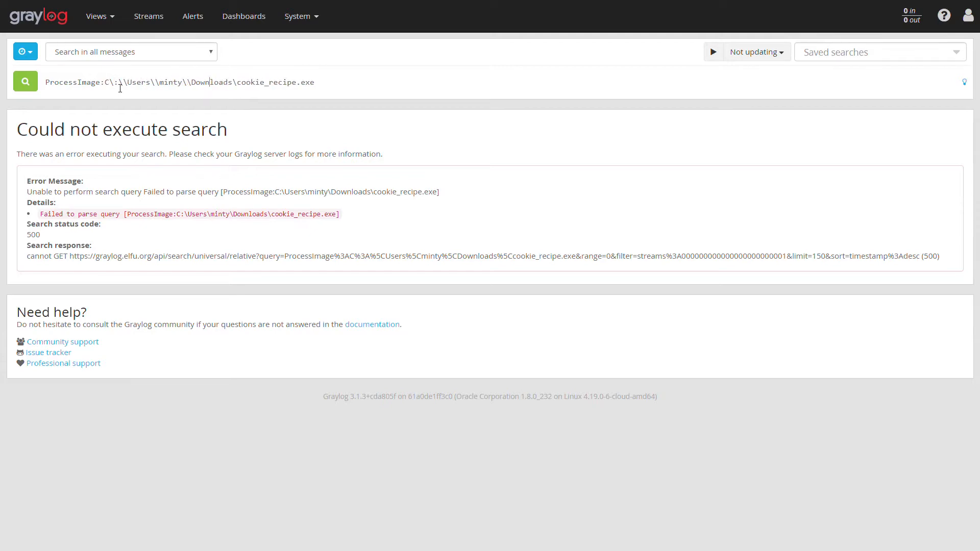
text(\)
key(Return)
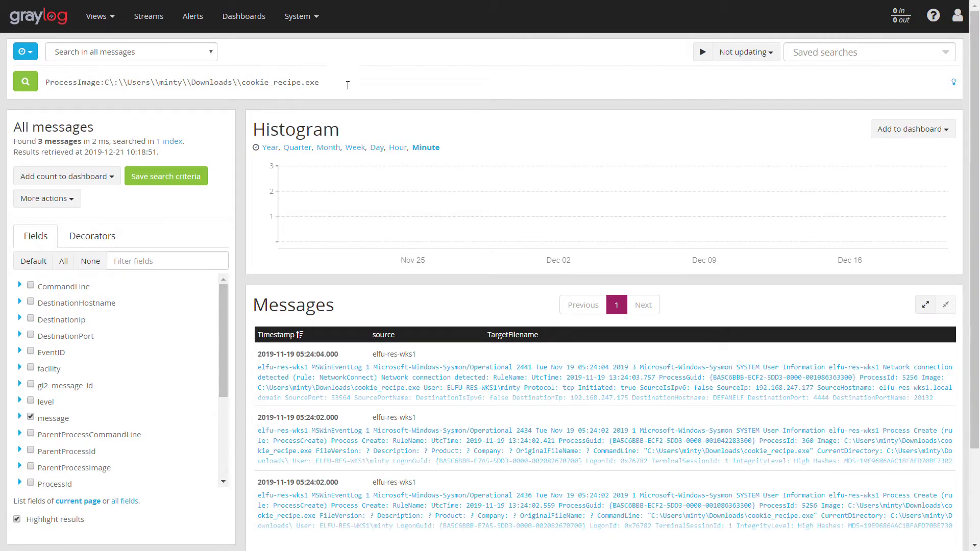
Restrict the search to network connections by adding AND EventID:3, and inspect the matching message's destination IP and port.
text(AND EventID:3)
key(Return)
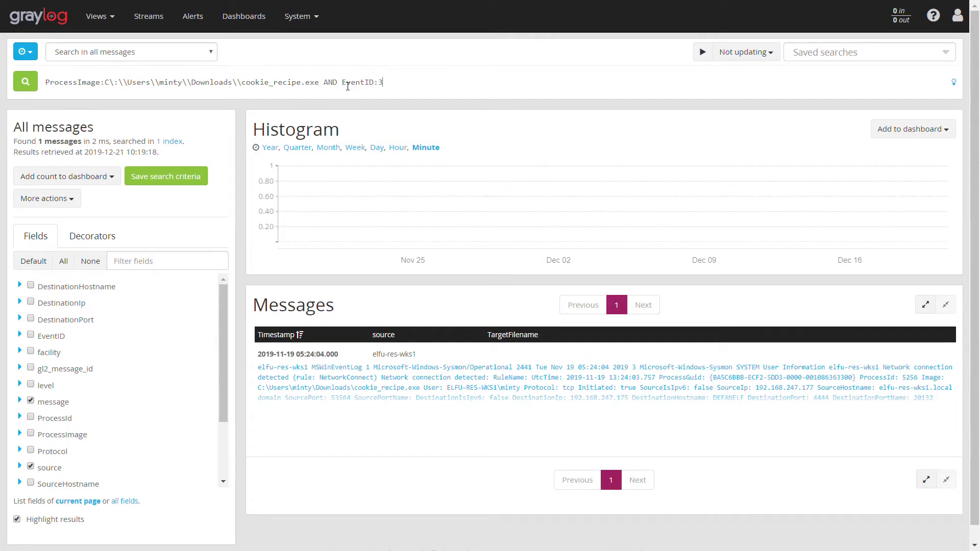
click(350, 364)
scroll(607, 285, down, 4)
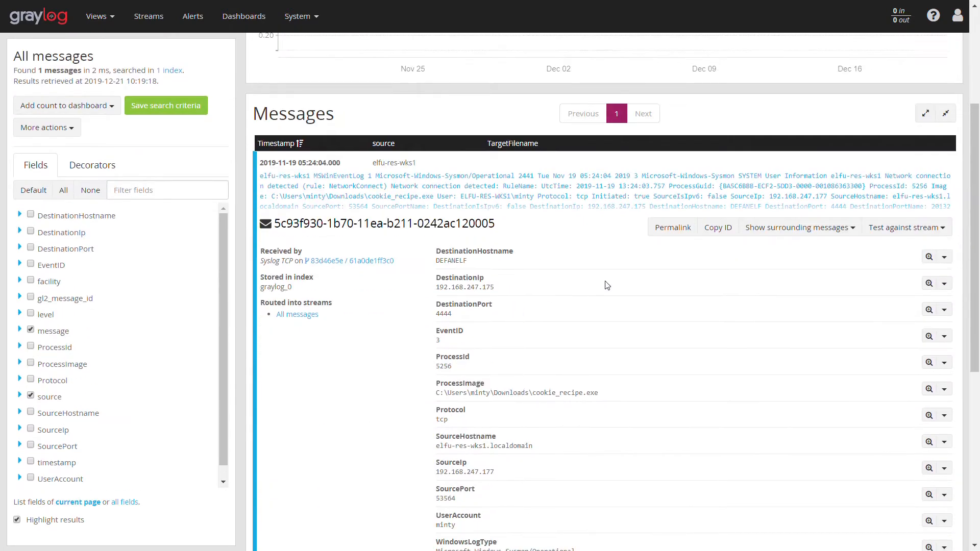
scroll(607, 285, down, 1)
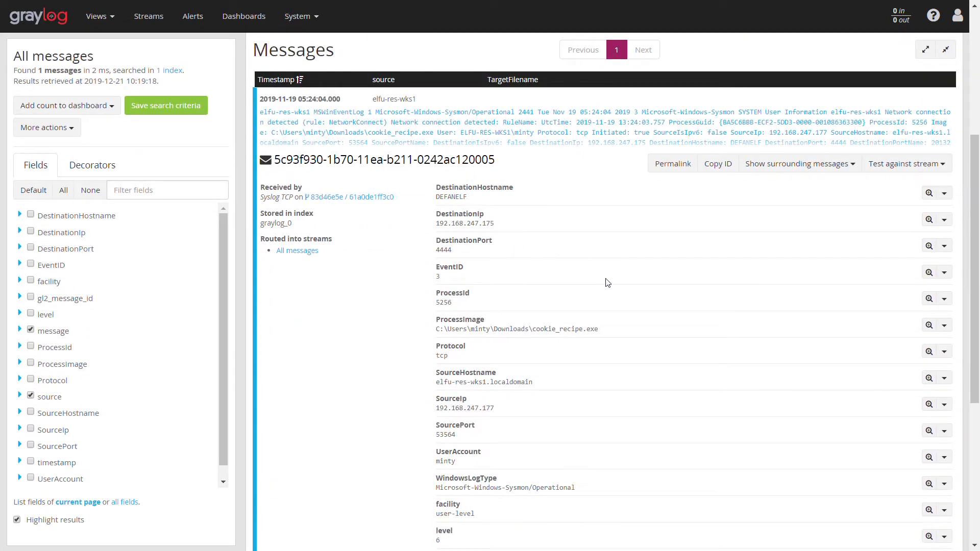
scroll(607, 282, down, 5)
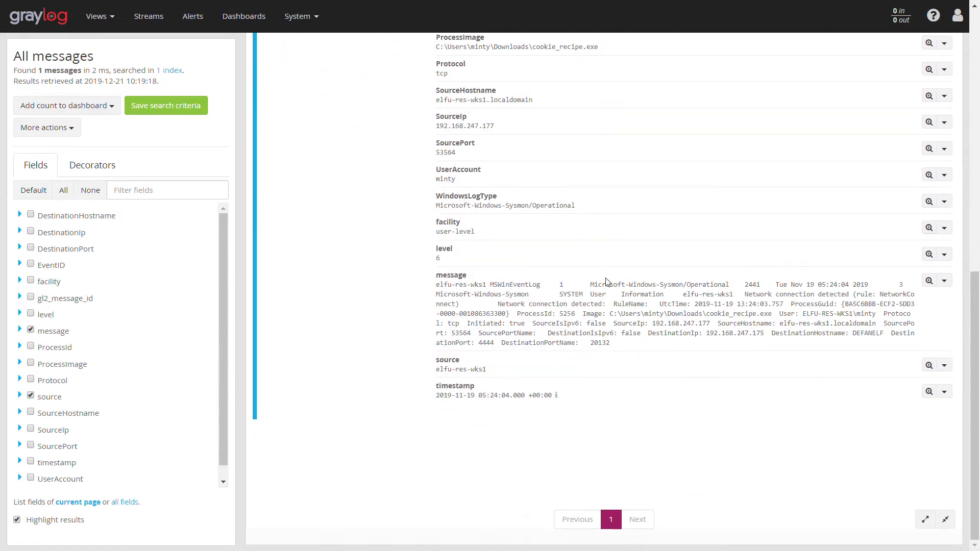
scroll(607, 282, up, 3)
scroll(607, 282, up, 2)
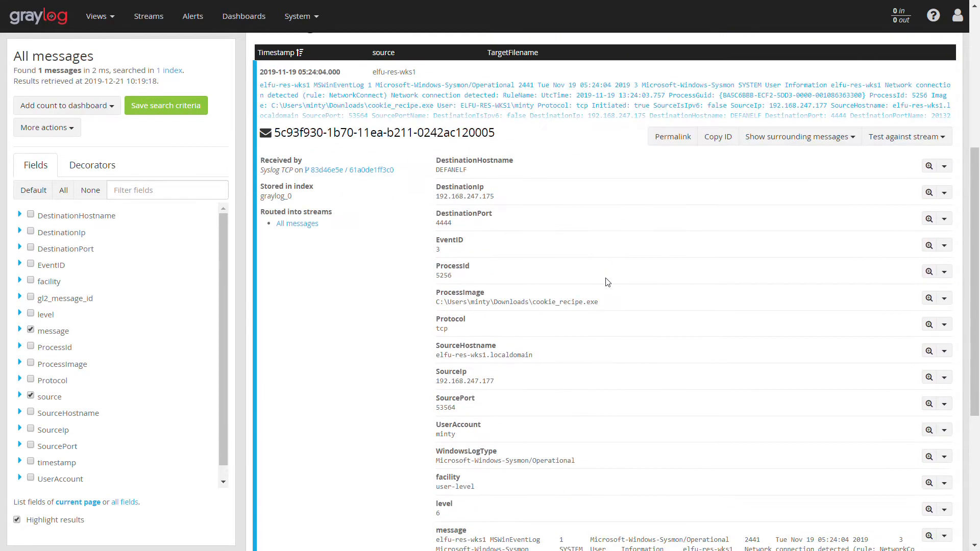
Copy the DestinationIp value and submit 192.168.247.175:4444 as the answer to Question 2.
drag(435, 197, 499, 208)
key(ctrl+c)
drag(436, 224, 454, 226)
click(471, 227)
key(alt+Tab)
click(149, 313)
key(ctrl+v)
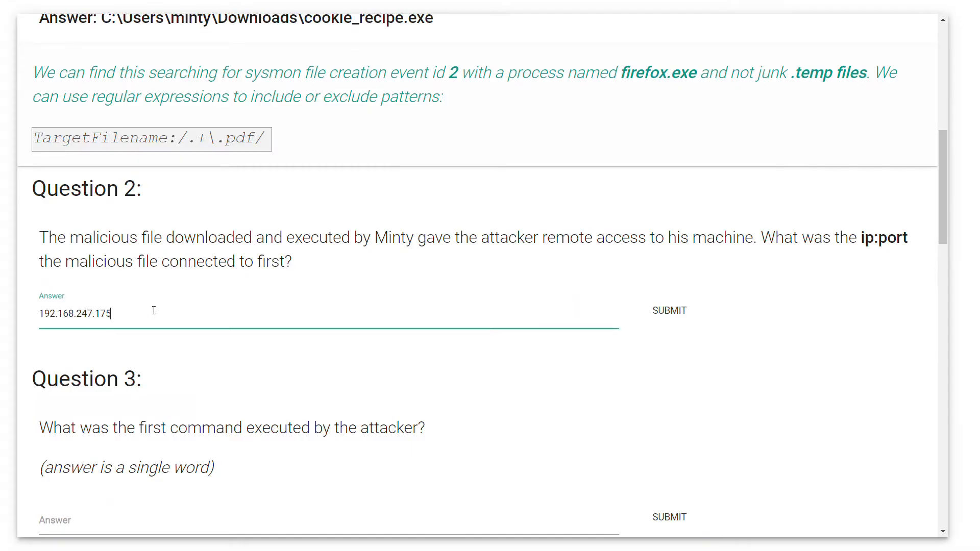
text(:4444)
key(Return)
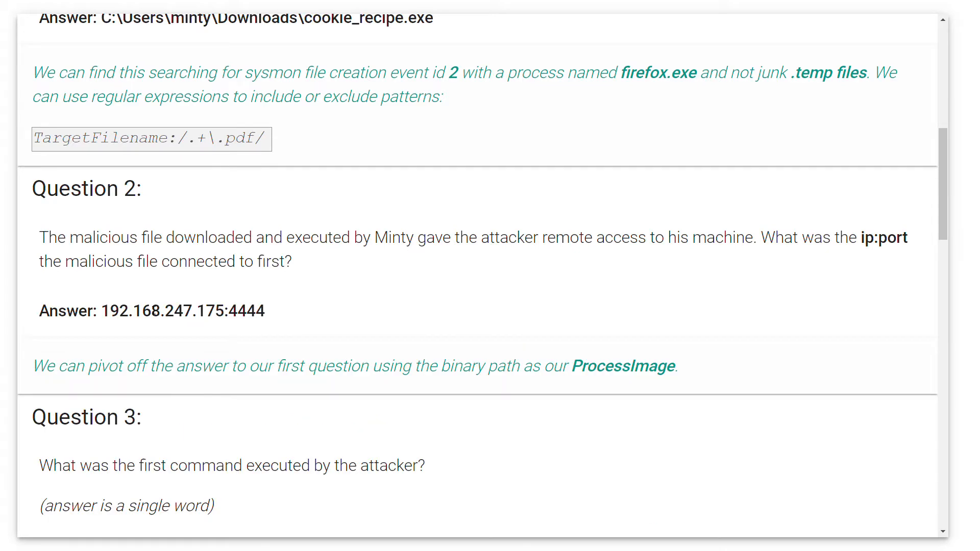
Check Question 3, copy the ProcessId from the connection message in Graylog, and search for its child processes with ParentProcessId:5256.
scroll(149, 311, down, 4)
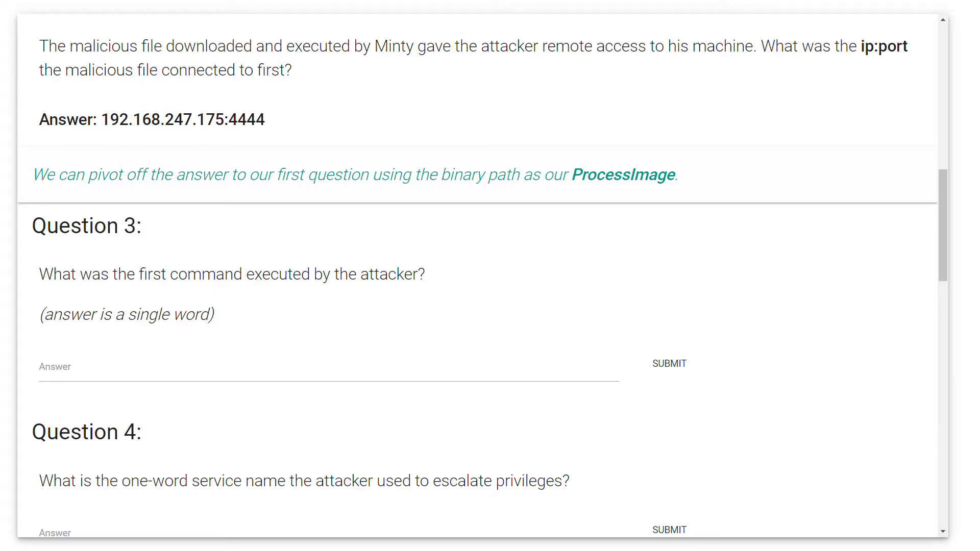
key(alt+Tab)
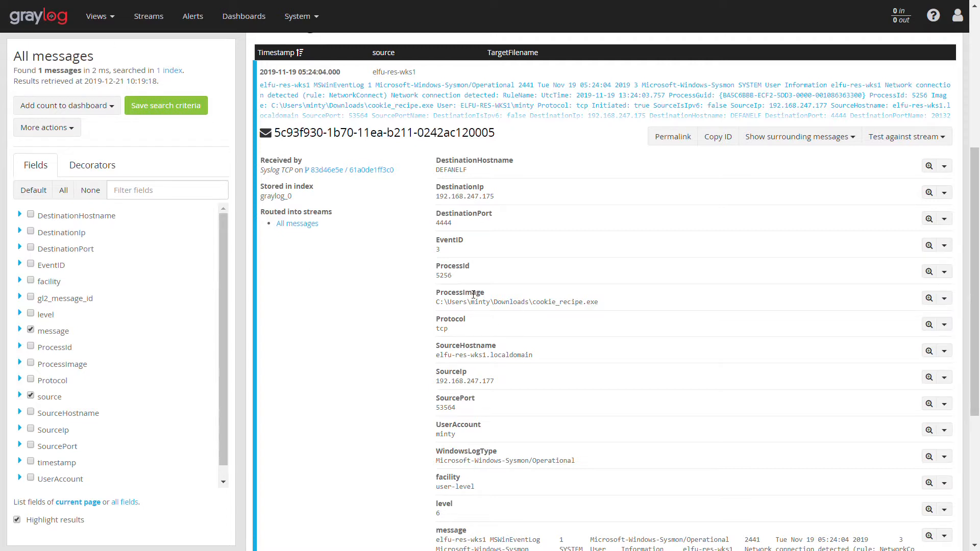
double_click(449, 279)
key(ctrl+c)
scroll(554, 331, up, 5)
drag(384, 82, 41, 86)
text(ParentProcessI)
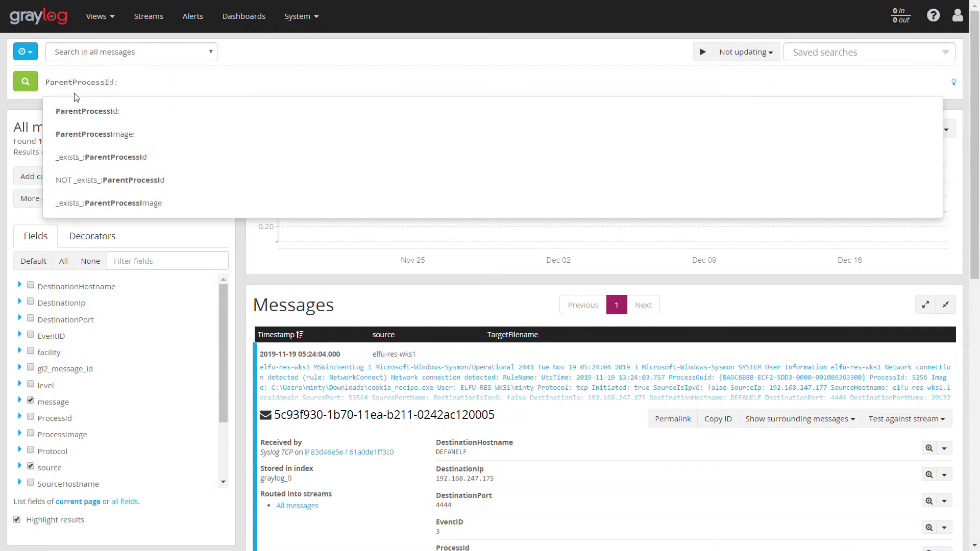
key(Return)
key(ctrl+v)
key(Return)
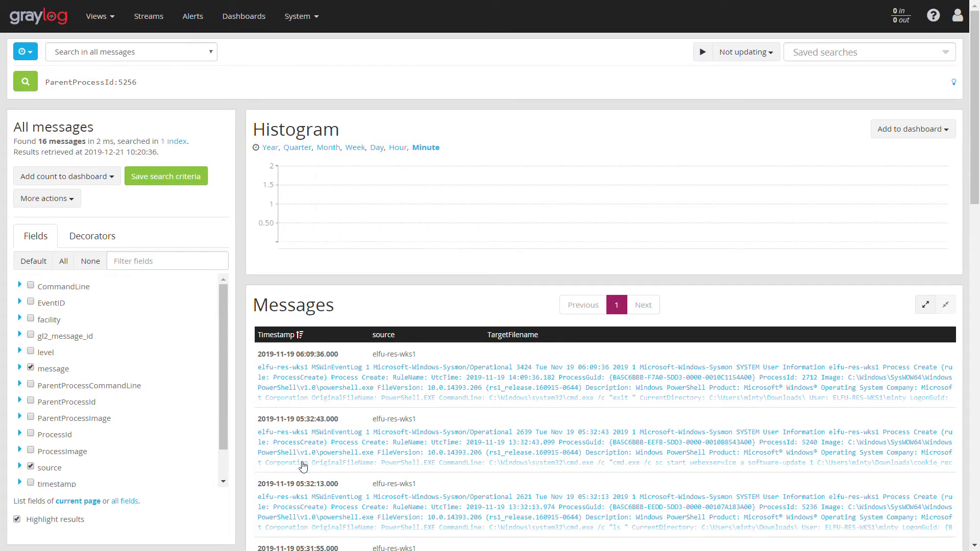
Sort the messages by timestamp with the oldest first and add CommandLine as a column.
click(308, 335)
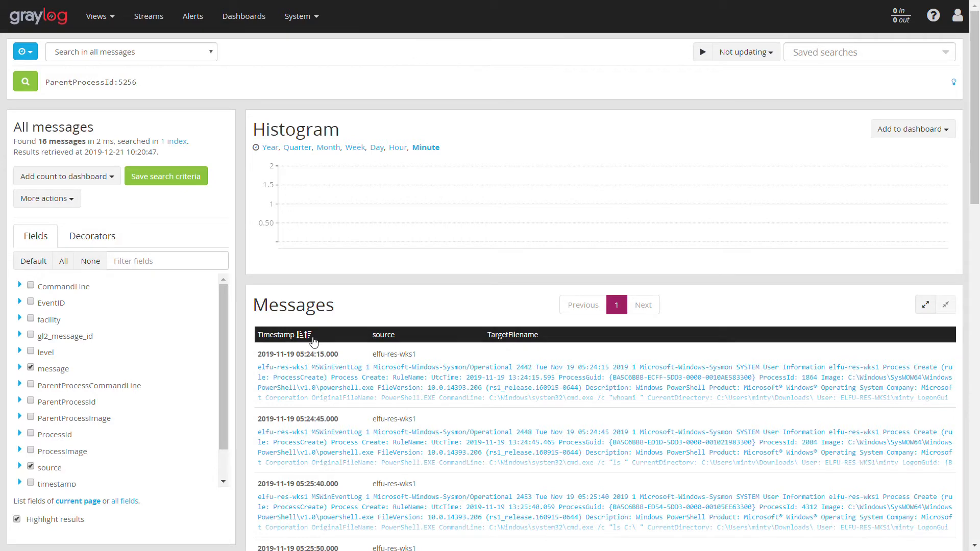
click(30, 286)
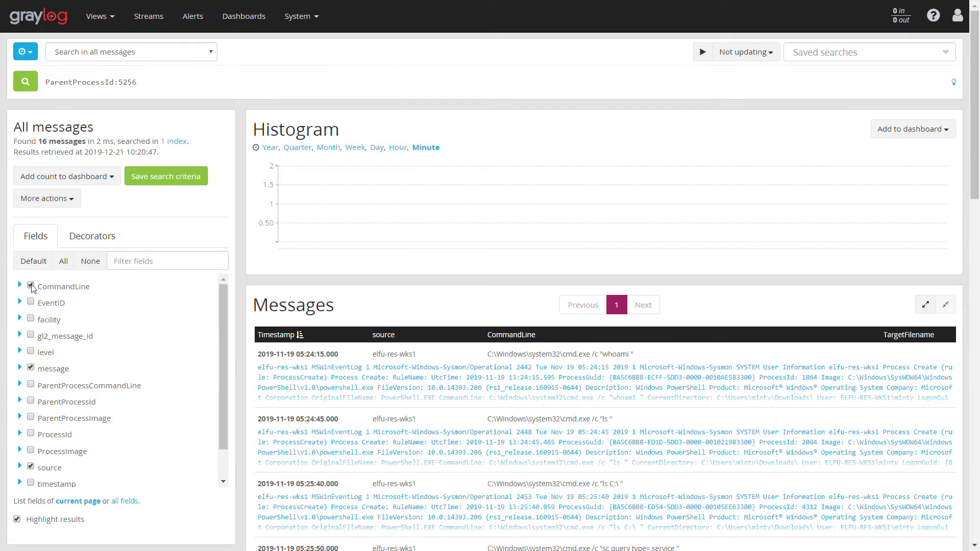
scroll(45, 332, down, 3)
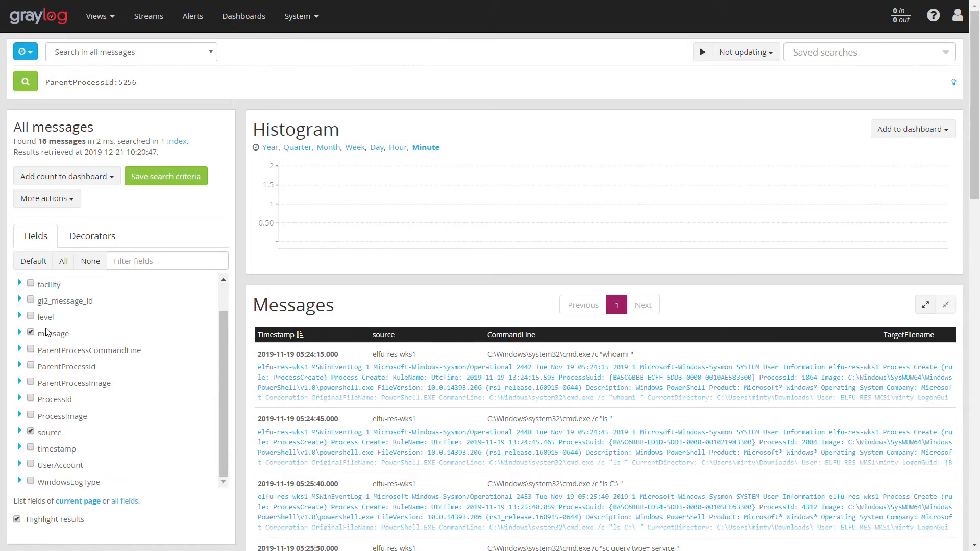
scroll(46, 334, up, 3)
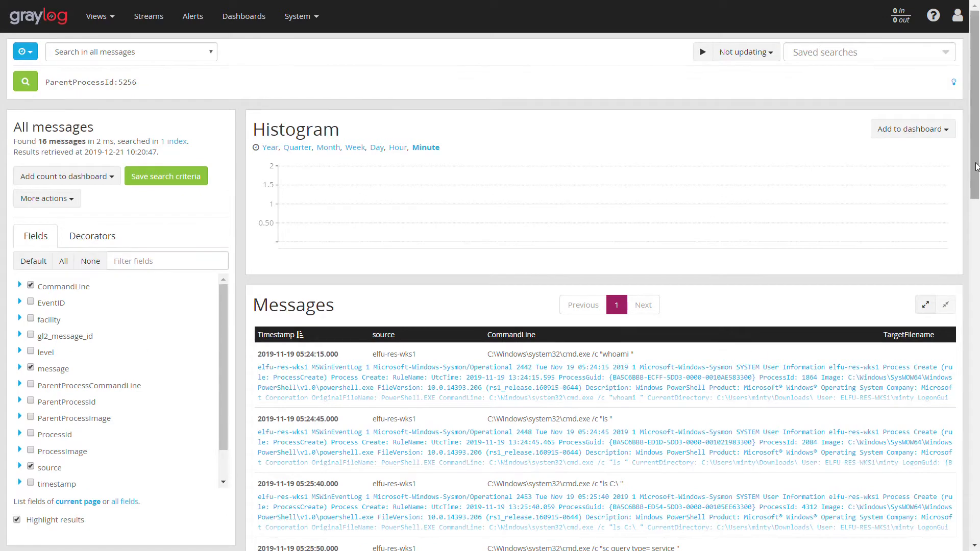
Inspect the earliest message's CommandLine and submit whoami as the answer to Question 3.
scroll(755, 347, down, 5)
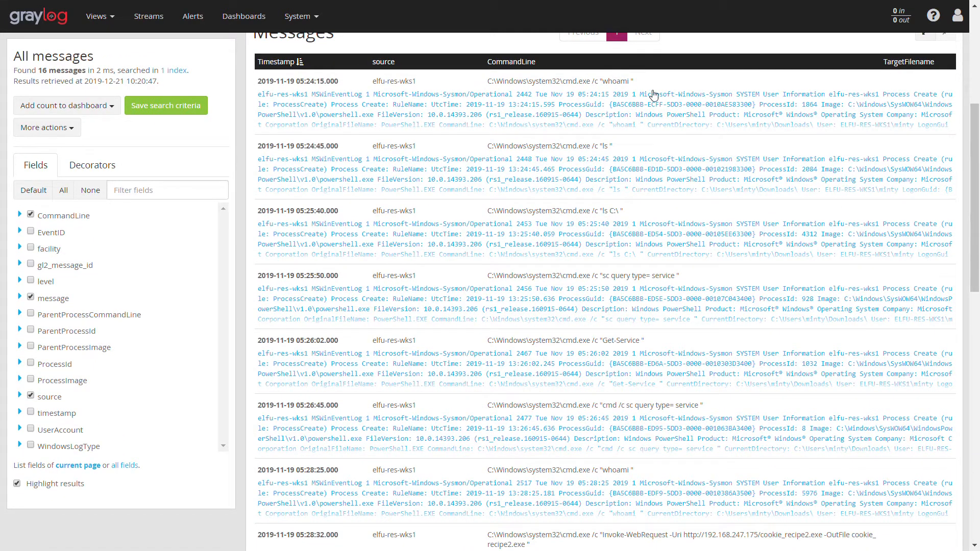
click(624, 97)
double_click(570, 181)
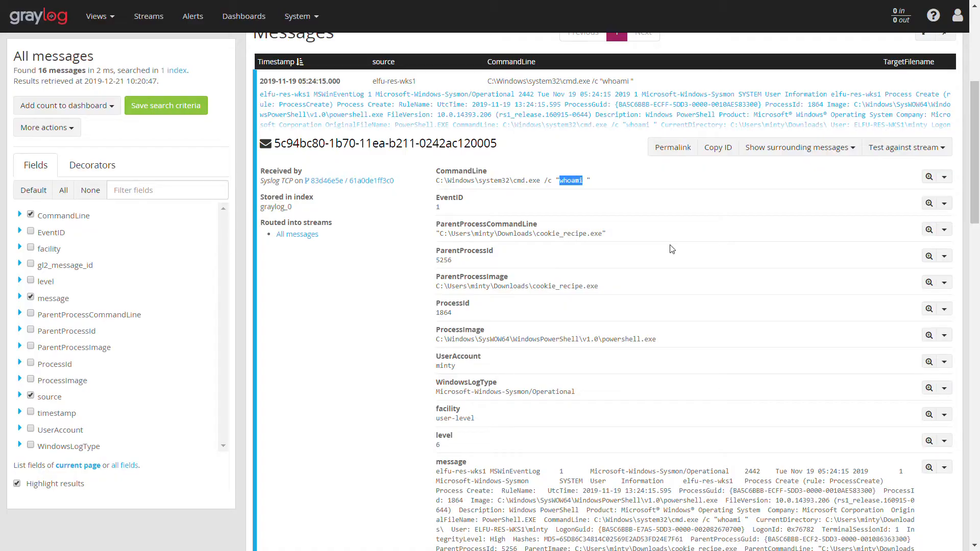
key(alt+Tab)
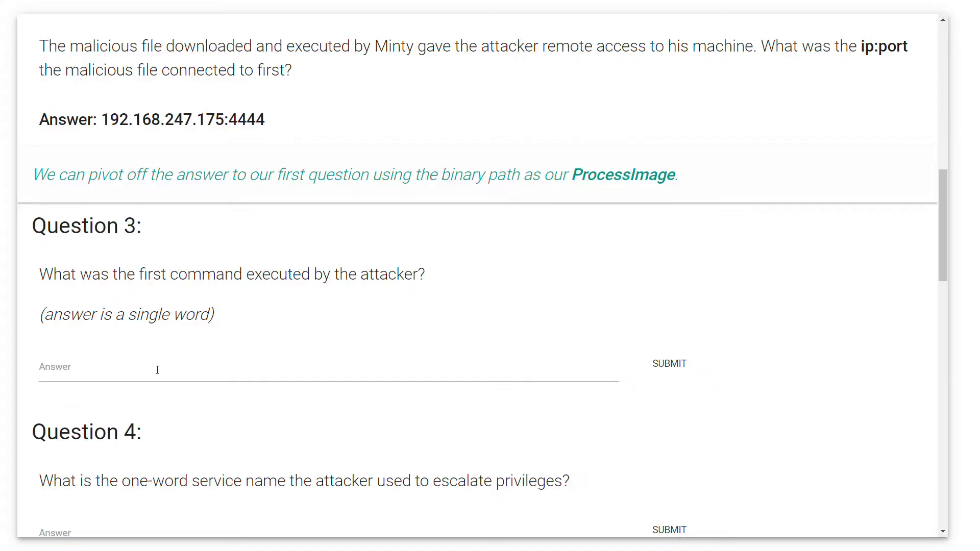
click(157, 369)
text(whoami)
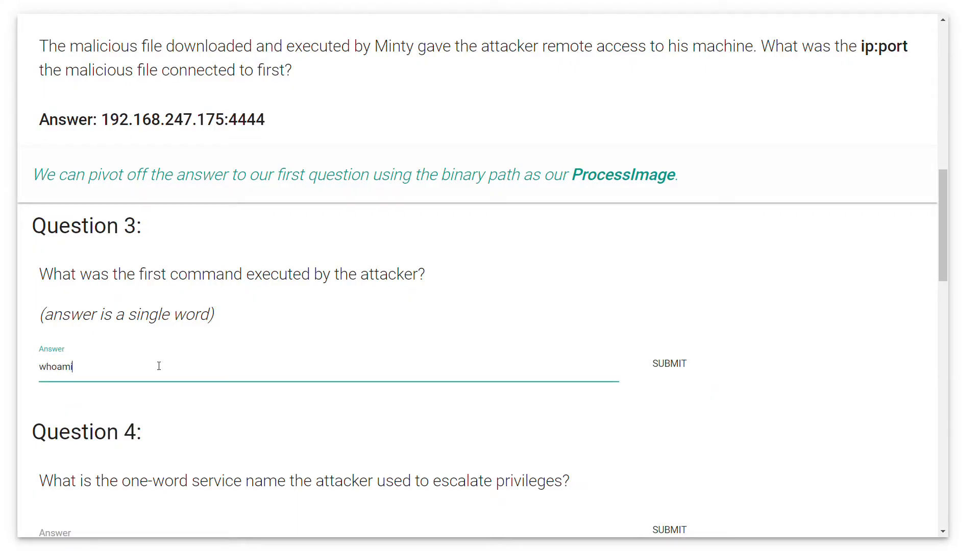
key(Return)
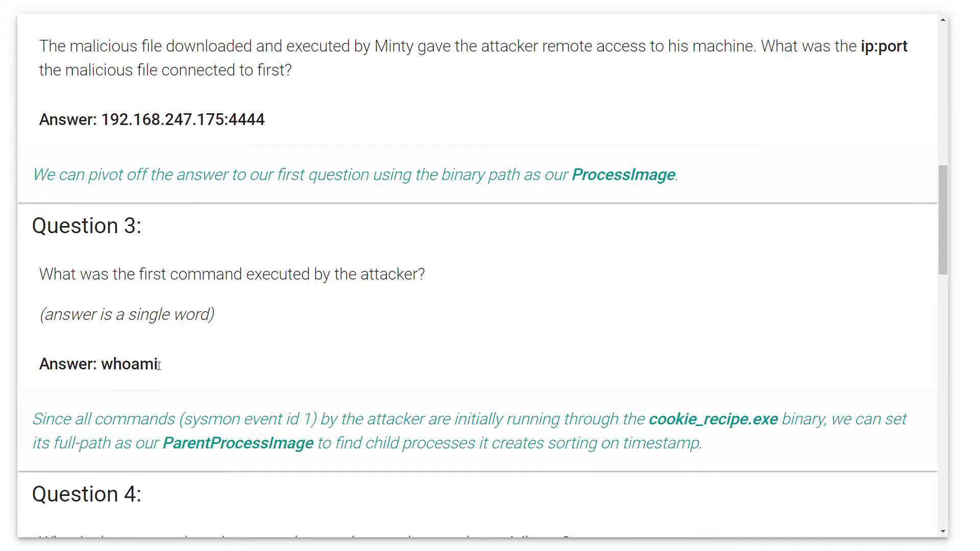
scroll(132, 349, down, 5)
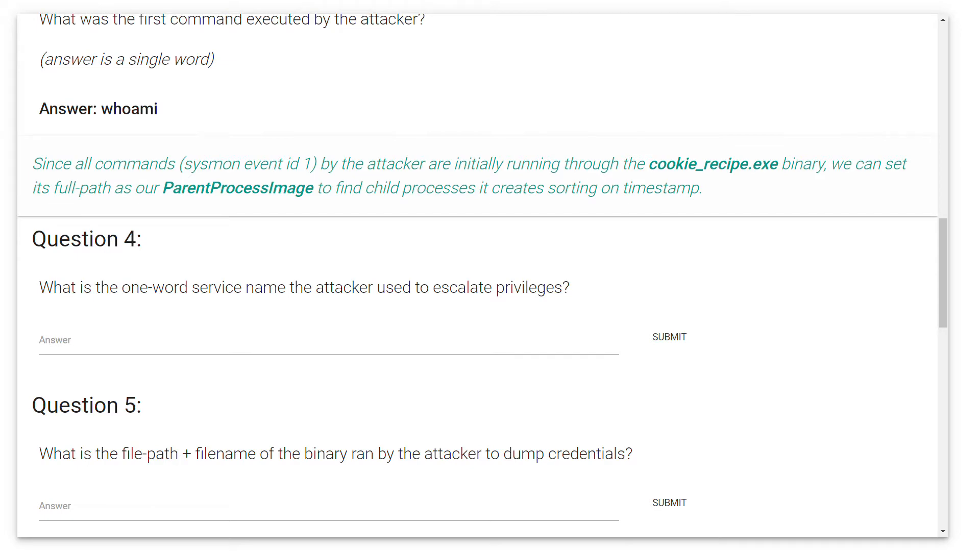
Switch to Graylog, review the attacker's commands, and examine the CommandLine of the expanded 05:31:55 message for the service name.
key(alt+Tab)
click(440, 122)
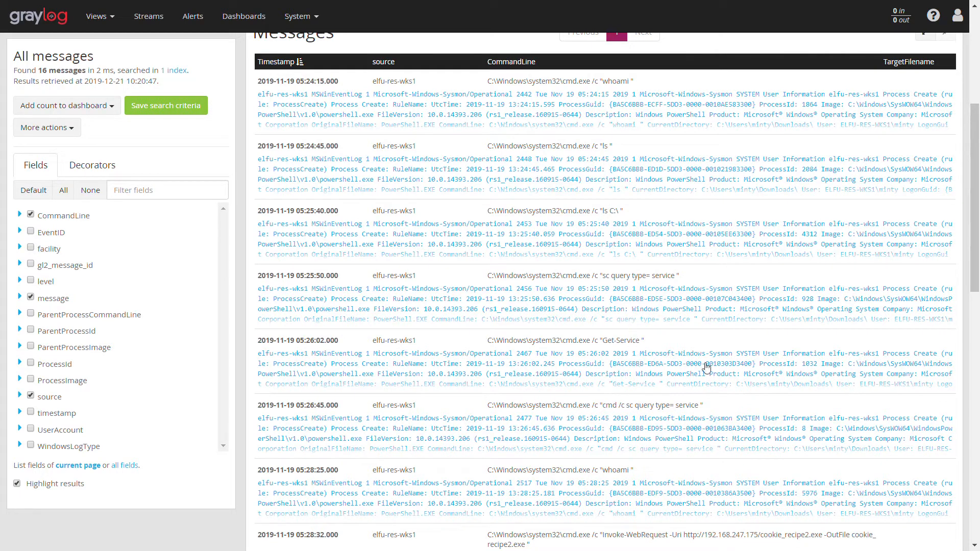
drag(976, 222, 979, 331)
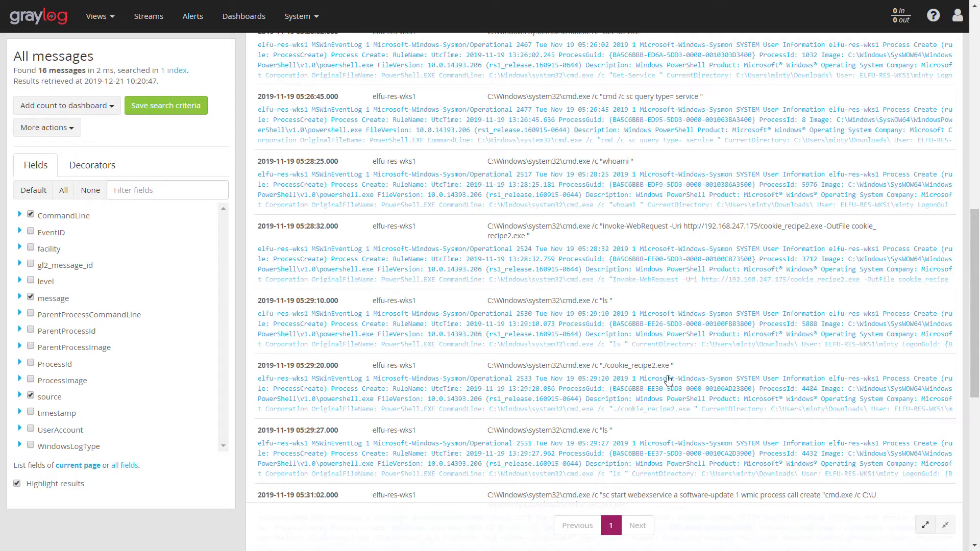
scroll(668, 380, down, 1)
scroll(673, 335, down, 3)
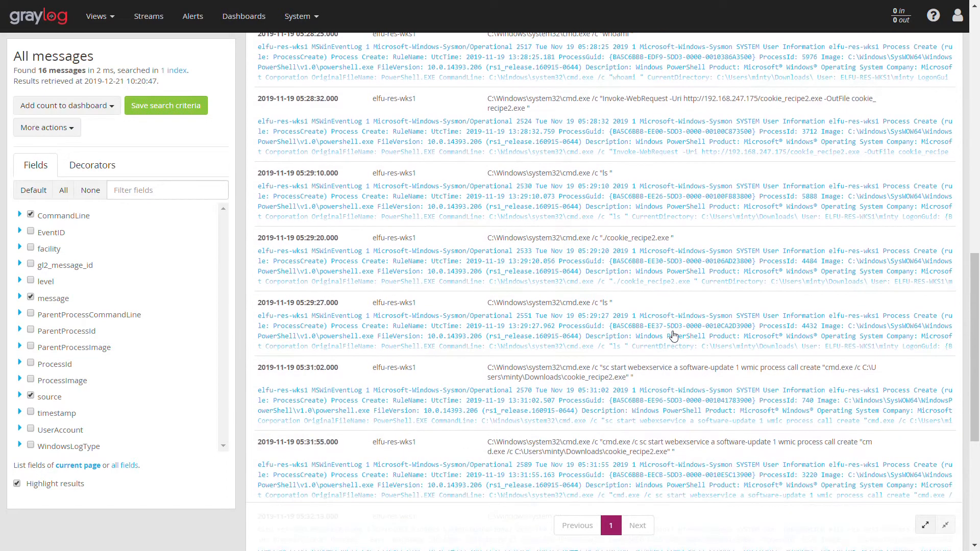
scroll(673, 334, down, 1)
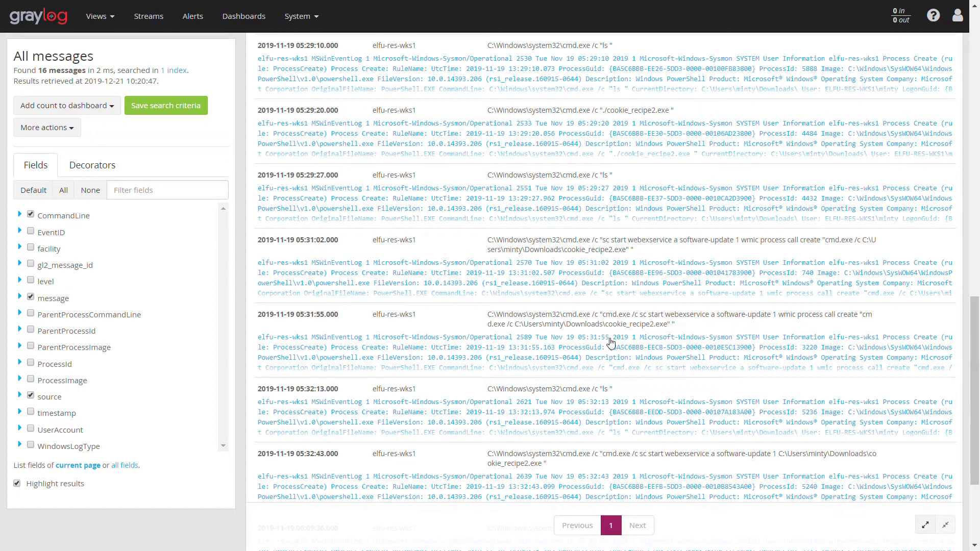
click(616, 357)
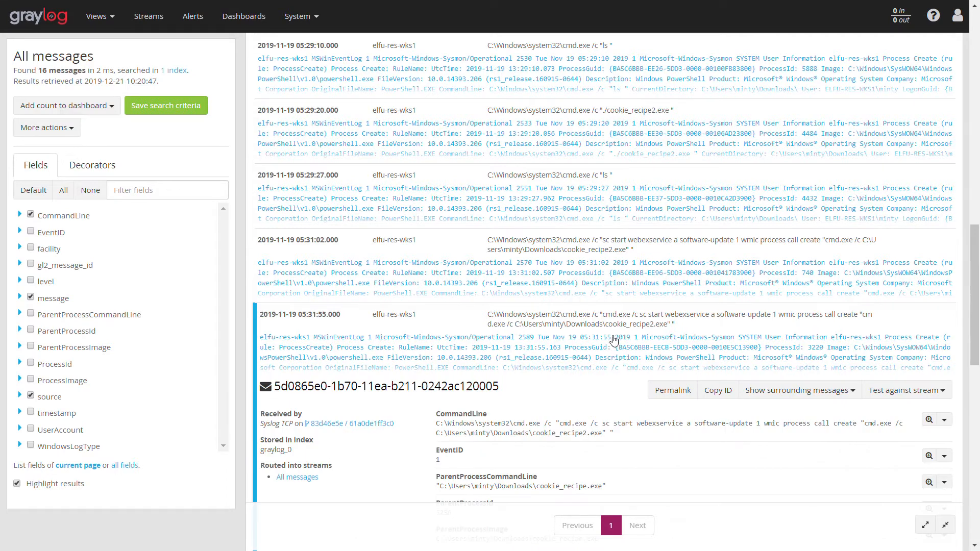
scroll(611, 333, down, 1)
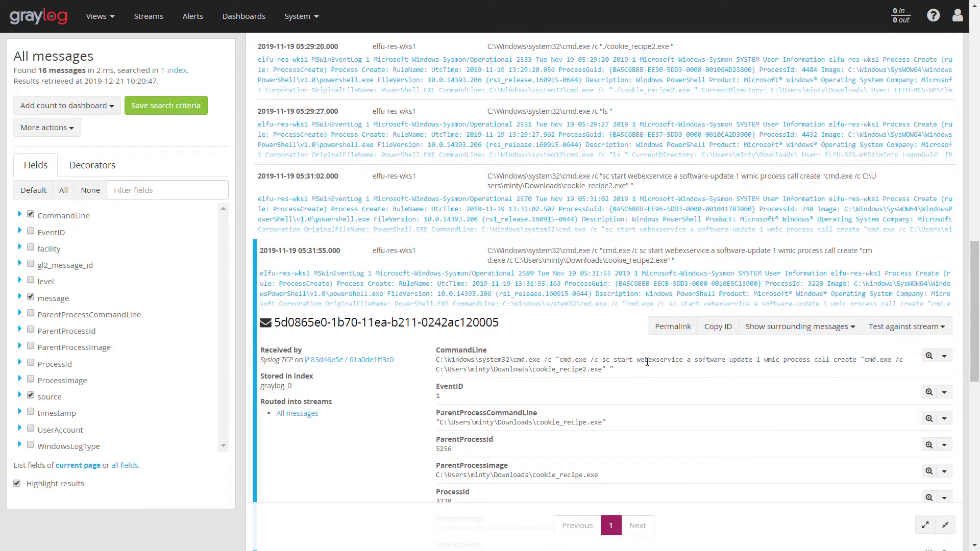
drag(637, 363, 684, 368)
Search for messages whose ParentProcessCommandLine is "C:\Users\minty\Downloads\cookie_recipe2.exe".
scroll(676, 401, up, 10)
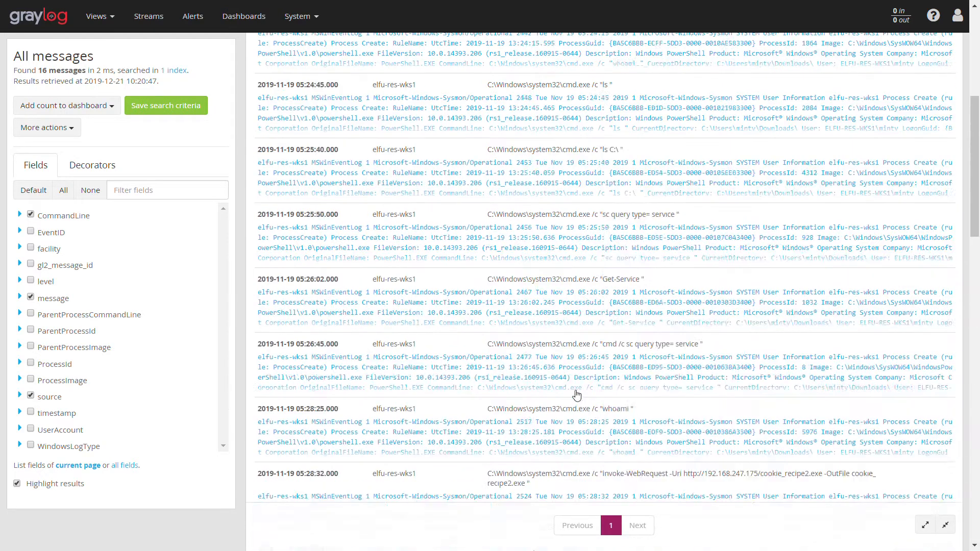
drag(137, 83, 105, 83)
text(Comman)
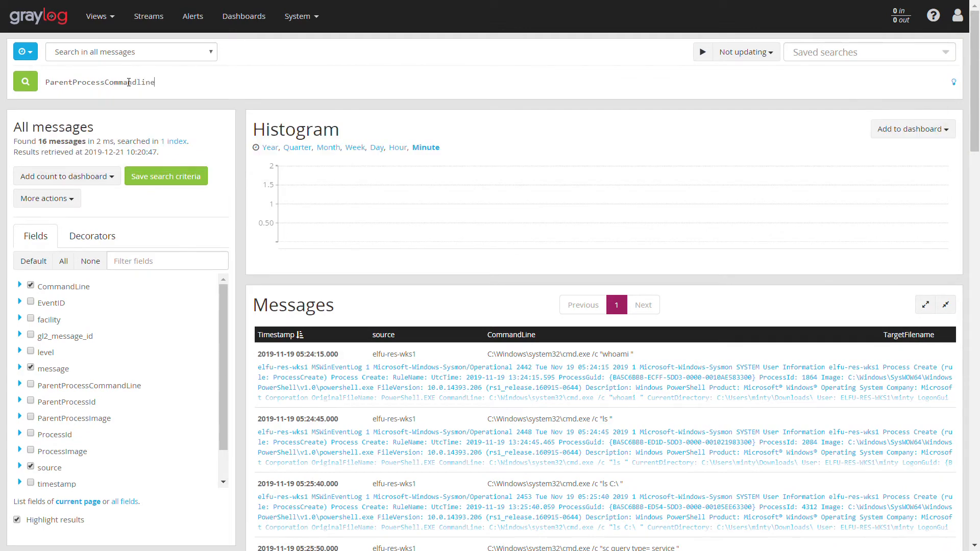
key(Tab)
text("C:\Users\minty\Downloads\cookie_recipe2.exe")
key(Return)
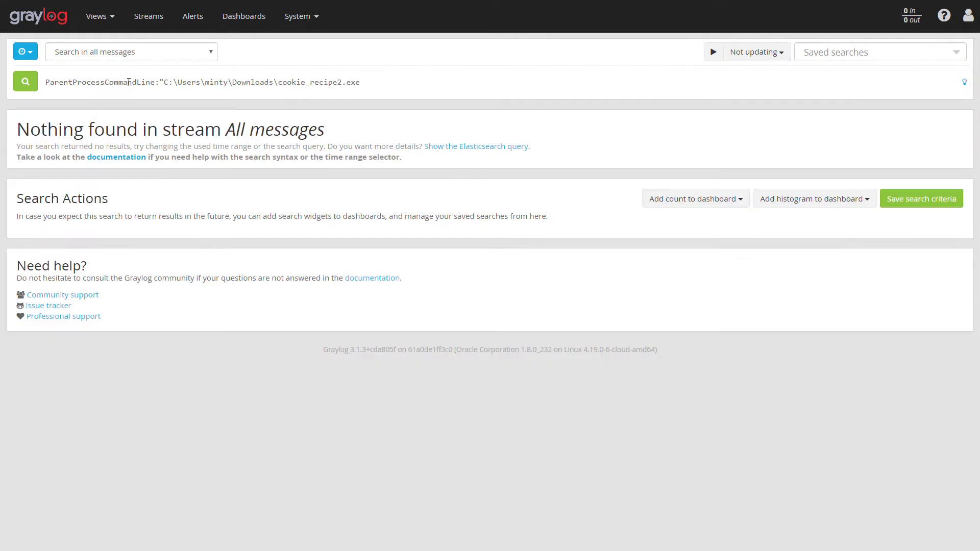
Remove the quotes, escape the colon and backslashes in the path, and rerun the search as ParentProcessCommandLine:C\:\\Users\\minty\\Downloads\\cookie_recipe2.exe.
key(BackSpace)
key(Right)
text(\)
key(Right)
text(\\\\)
key(Return)
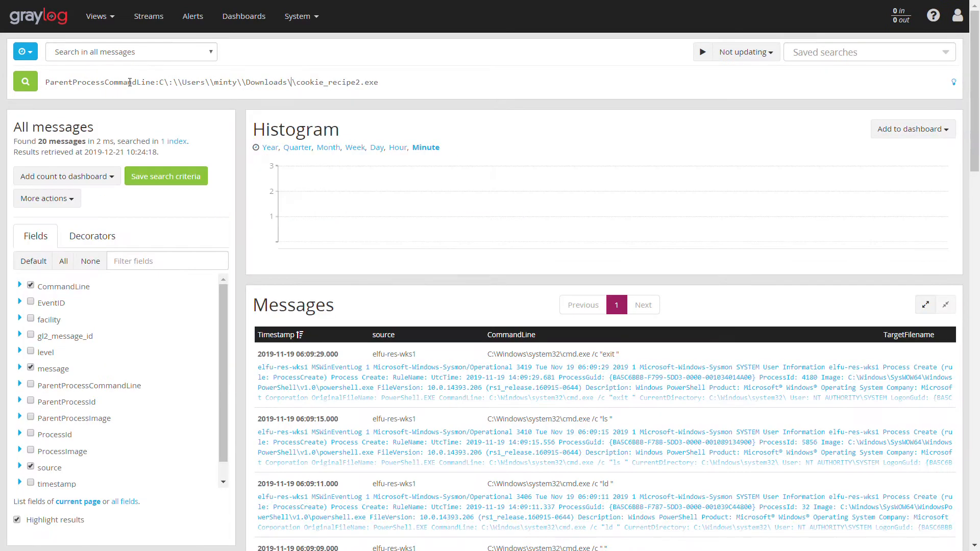
Sort the cookie_recipe2.exe child process messages by timestamp with the oldest first.
click(300, 335)
scroll(31, 383, down, 2)
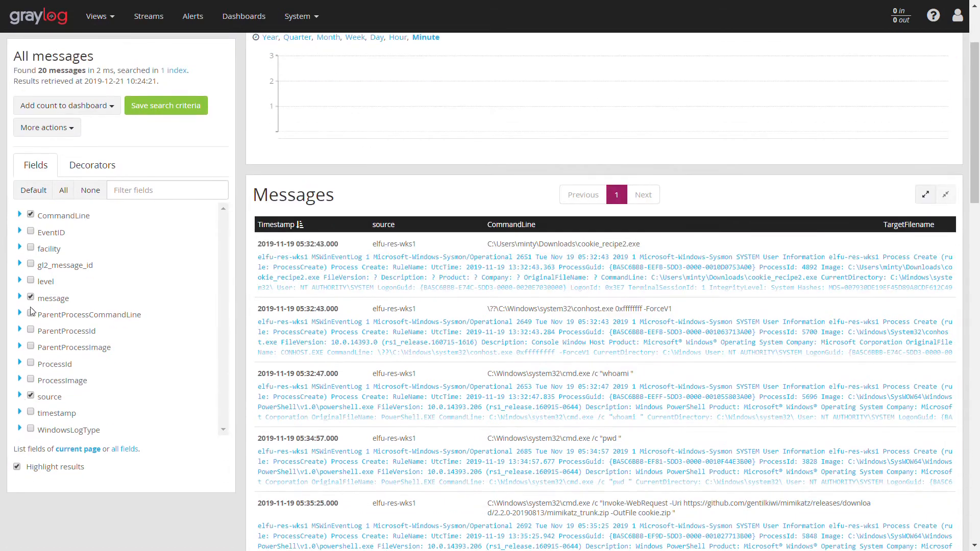
scroll(50, 367, up, 1)
drag(978, 172, 979, 218)
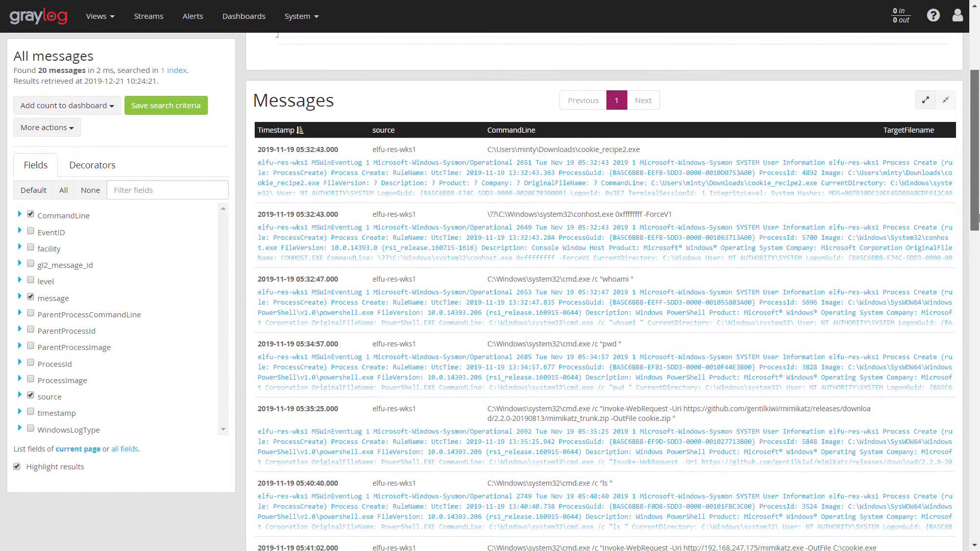
Expand the 05:32:47 whoami message and highlight the User value in its message text.
scroll(661, 266, down, 1)
click(661, 265)
scroll(615, 240, down, 4)
scroll(612, 229, up, 1)
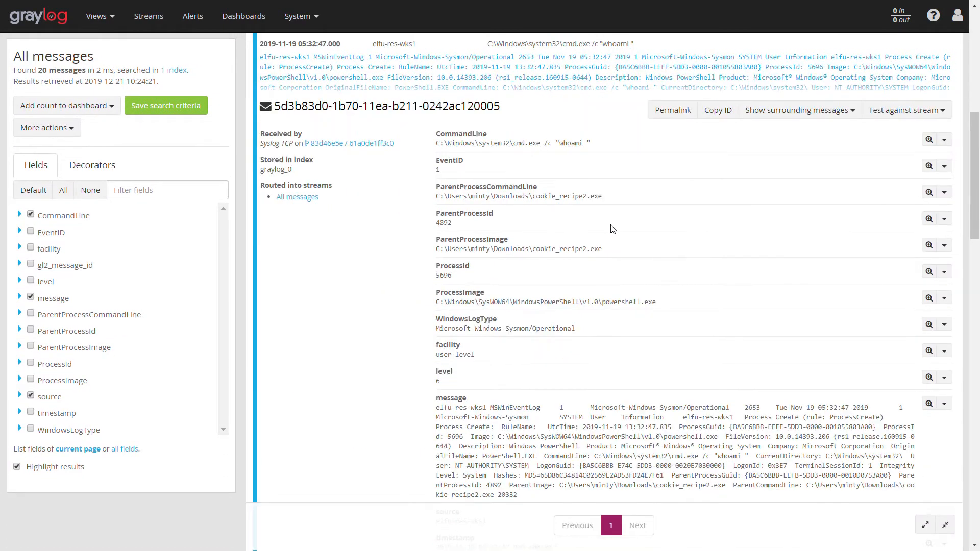
drag(912, 456, 528, 466)
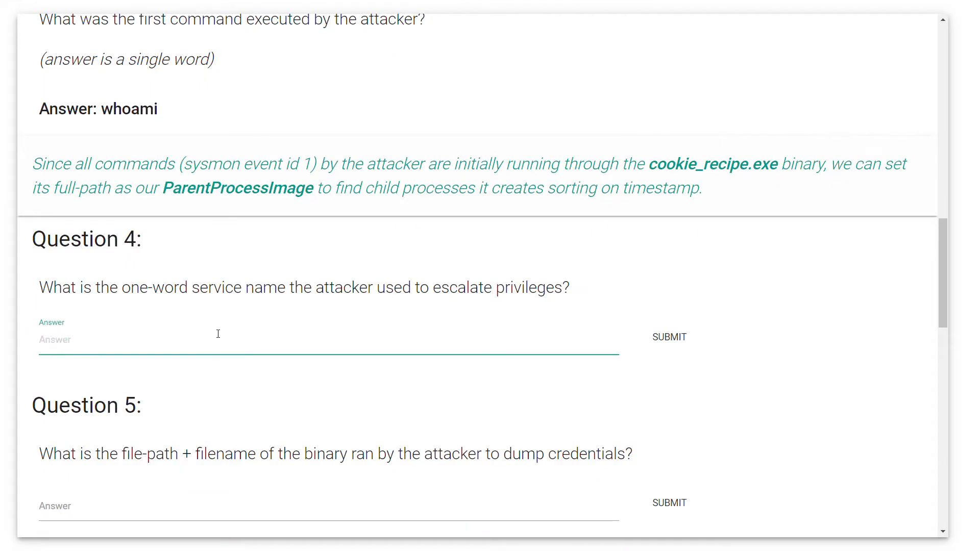
Submit webexservice as the answer to Question 4 and bring Question 5 into view.
text(webexservice)
key(Return)
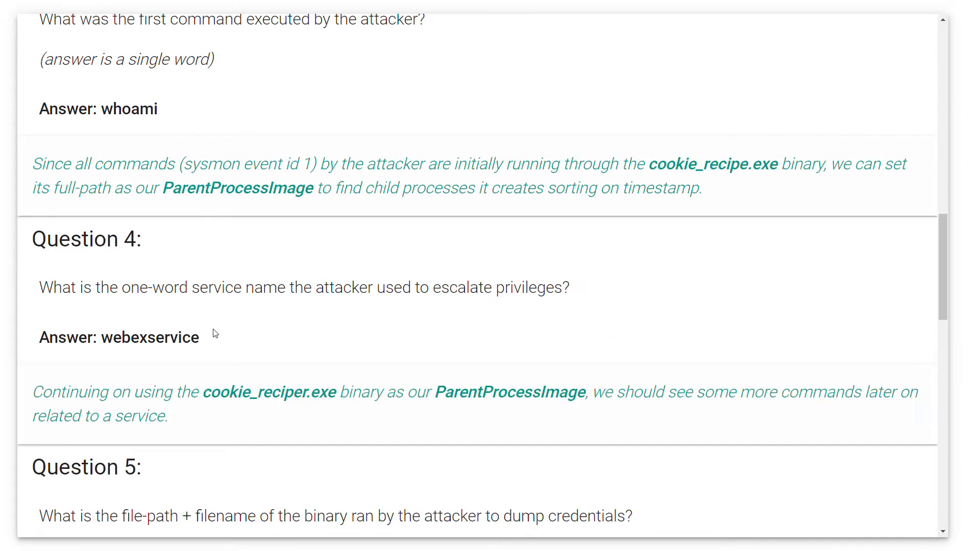
scroll(215, 334, down, 5)
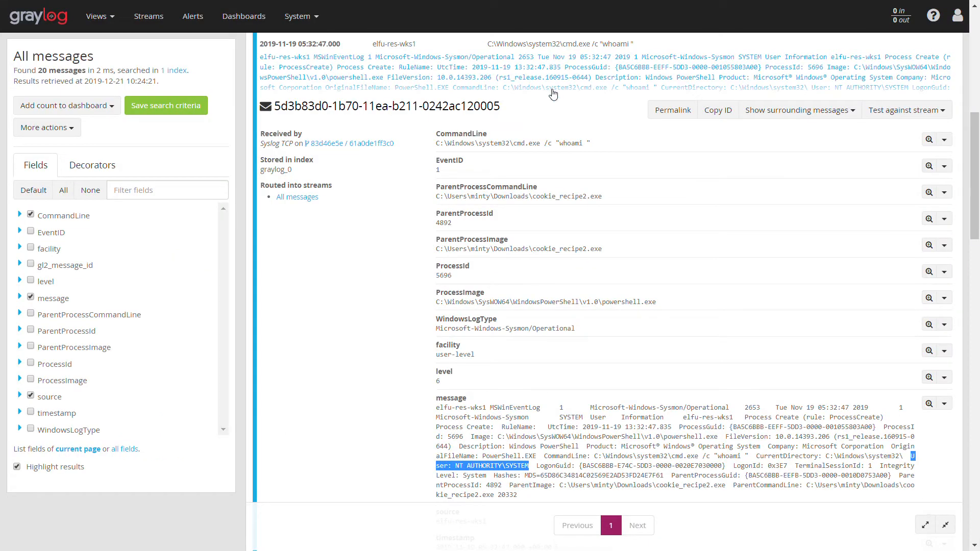
Collapse the whoami message and inspect the Invoke-WebRequest command in the 05:35:25 message that downloads mimikatz_trunk.zip.
click(564, 93)
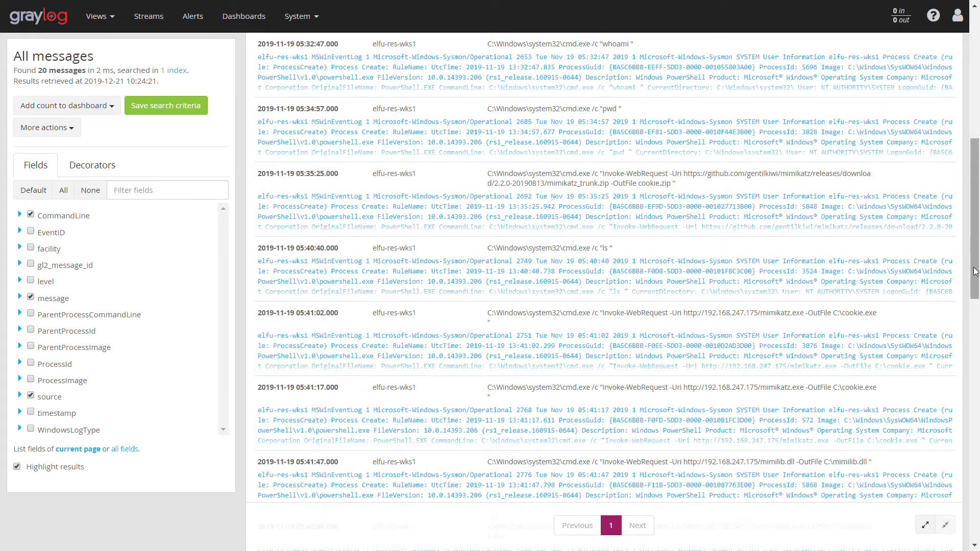
drag(974, 253, 972, 226)
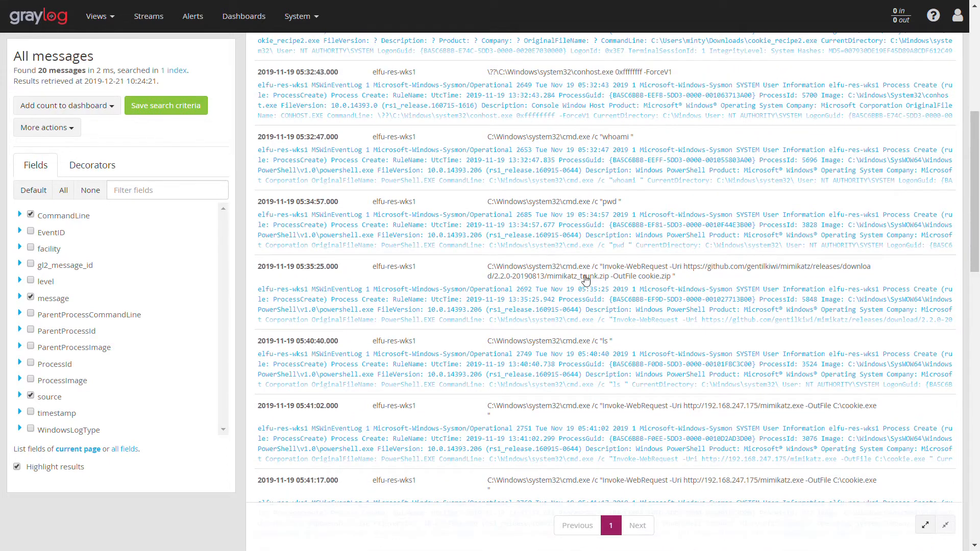
click(706, 289)
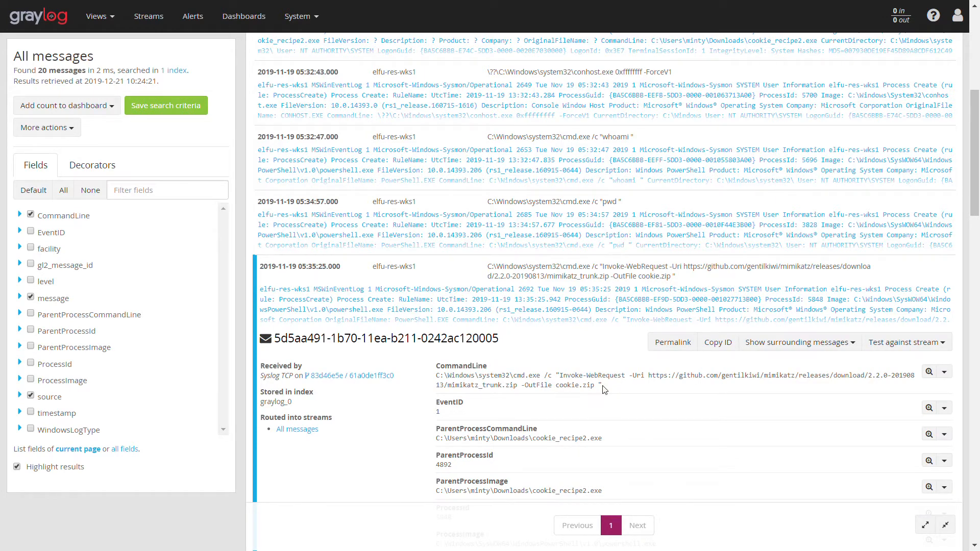
click(713, 304)
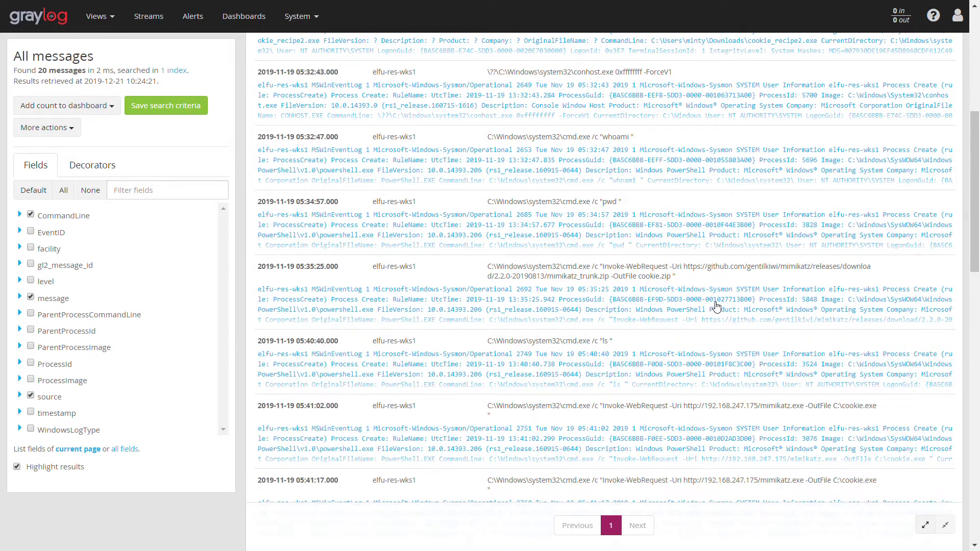
click(749, 296)
drag(594, 387, 563, 378)
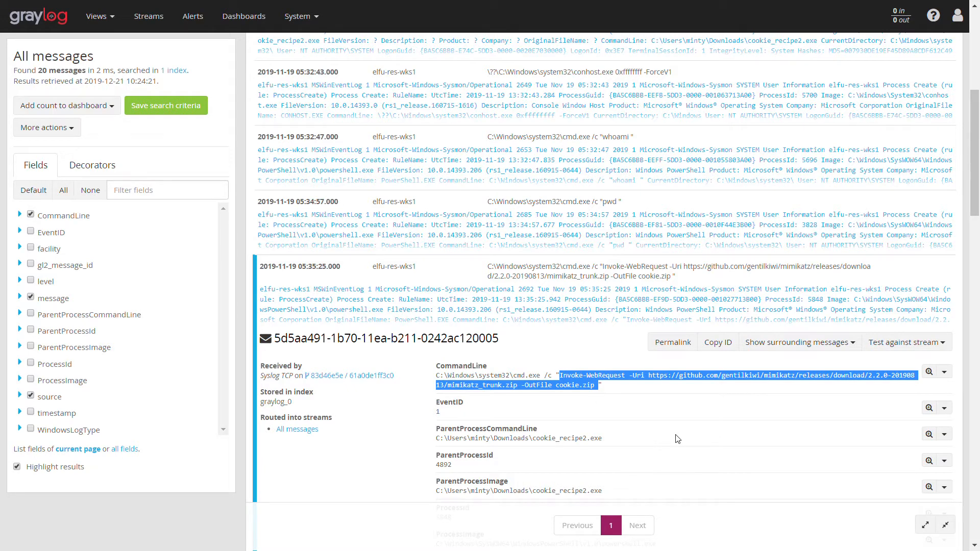
click(690, 296)
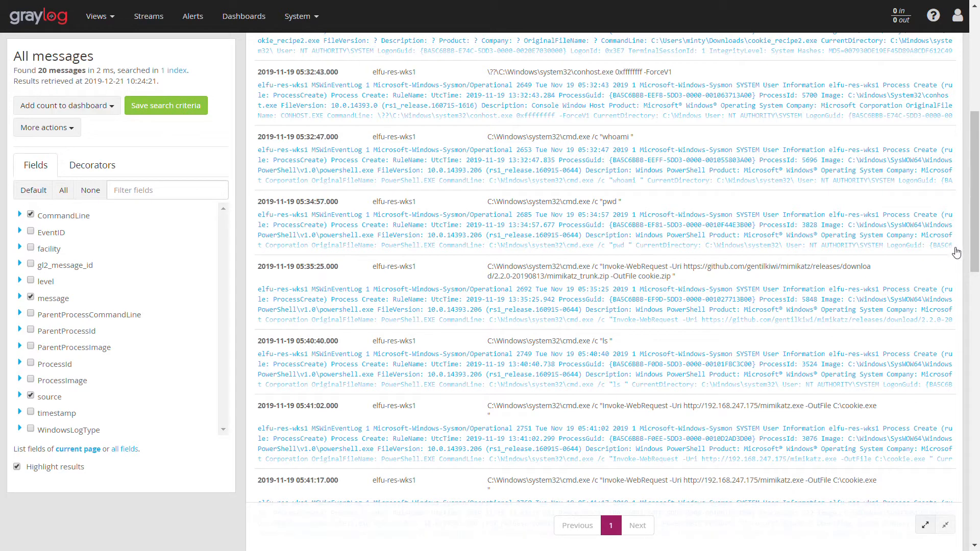
Inspect the Invoke-WebRequest command in the 05:41:17 message that downloads mimikatz.exe, and collapse the message again.
drag(973, 253, 971, 319)
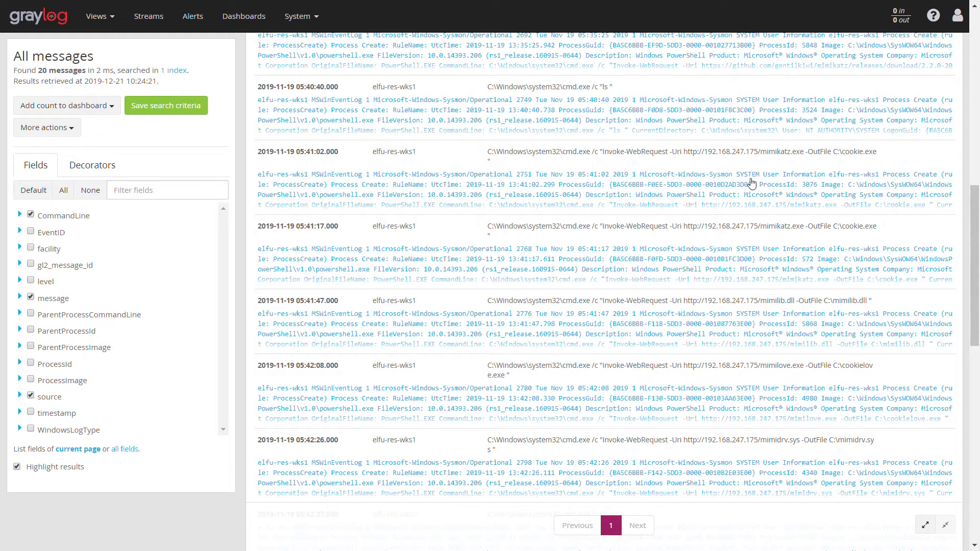
click(733, 252)
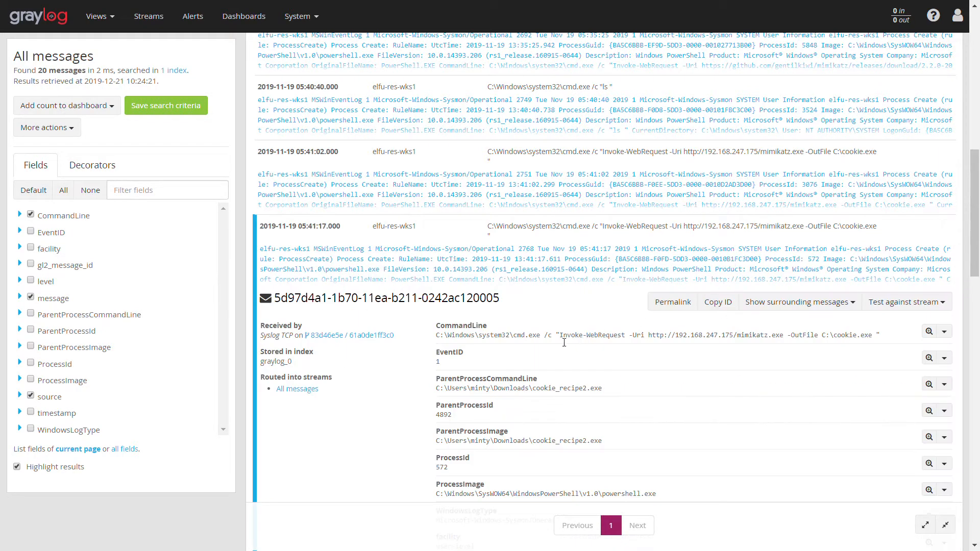
drag(560, 335, 872, 335)
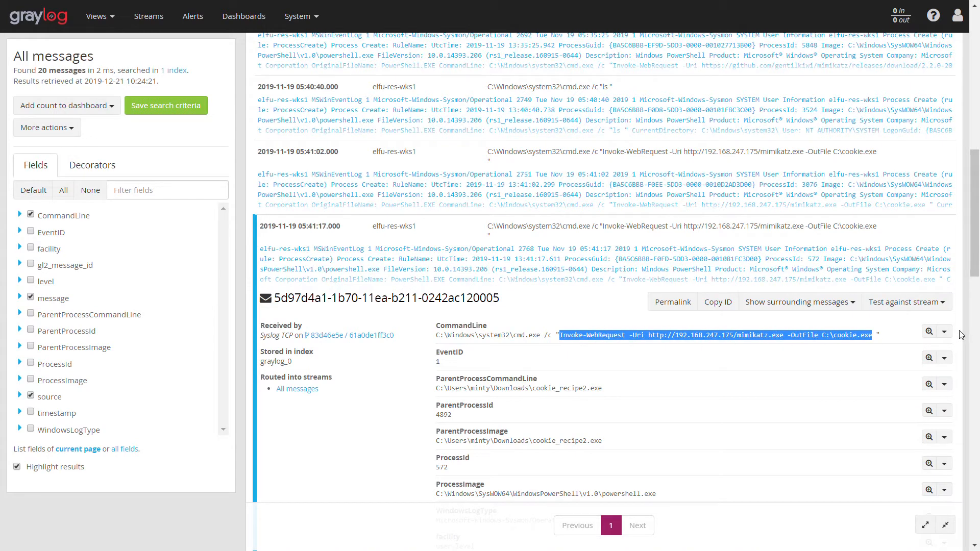
click(846, 269)
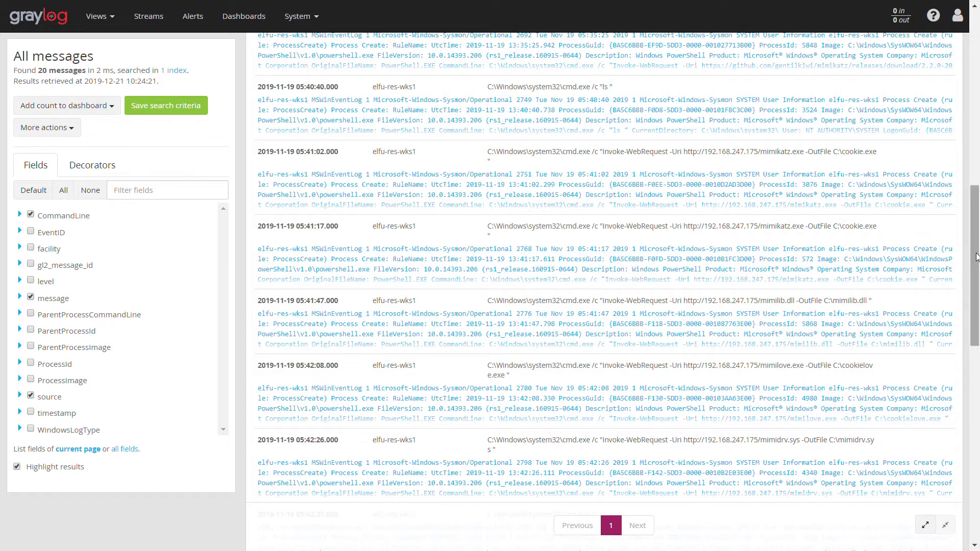
Expand the 05:44:36 message and highlight the mimikatz.exe credential dumping command in its CommandLine.
drag(977, 259, 965, 323)
scroll(965, 323, down, 2)
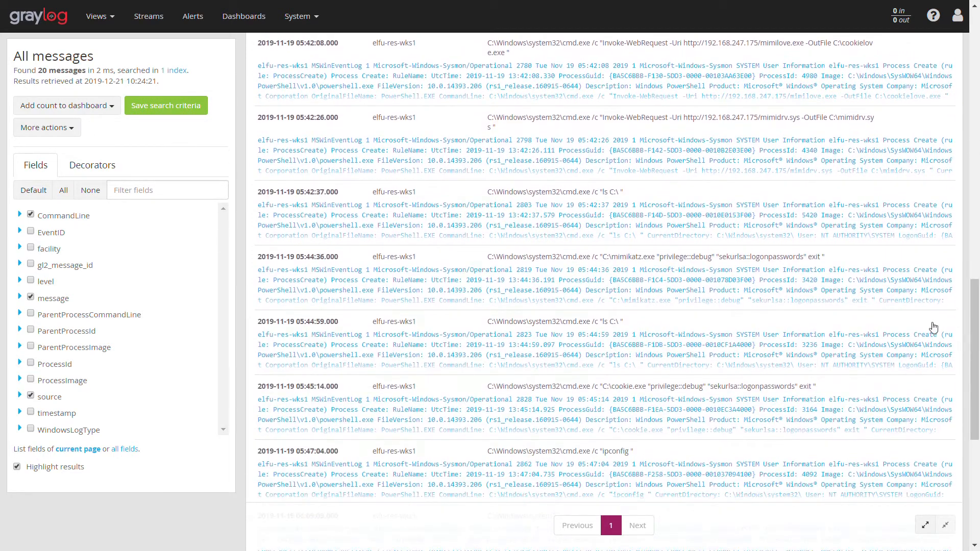
click(635, 299)
drag(555, 357, 820, 361)
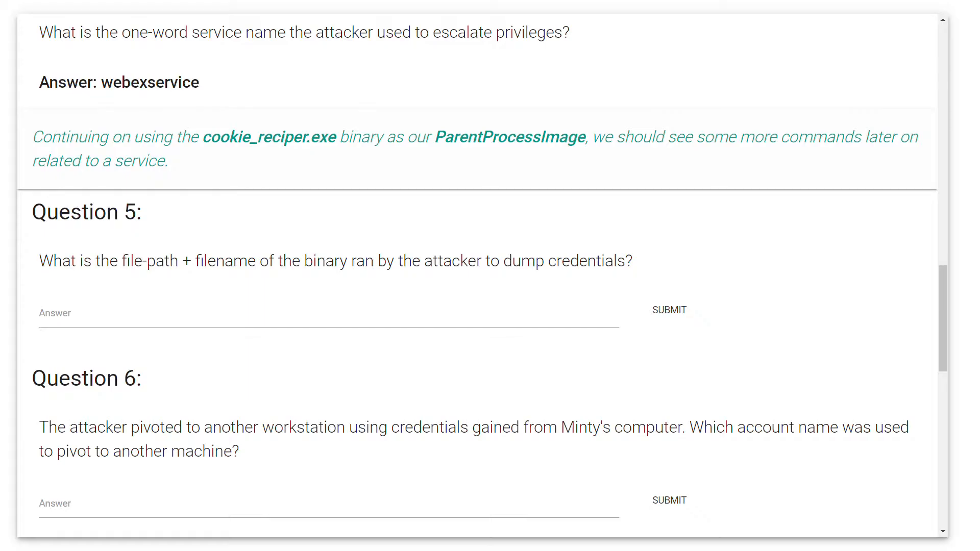
Submit C:\cookie.exe as the answer to Question 5 and move on to Question 6.
click(90, 317)
text(C:\cookie.exe)
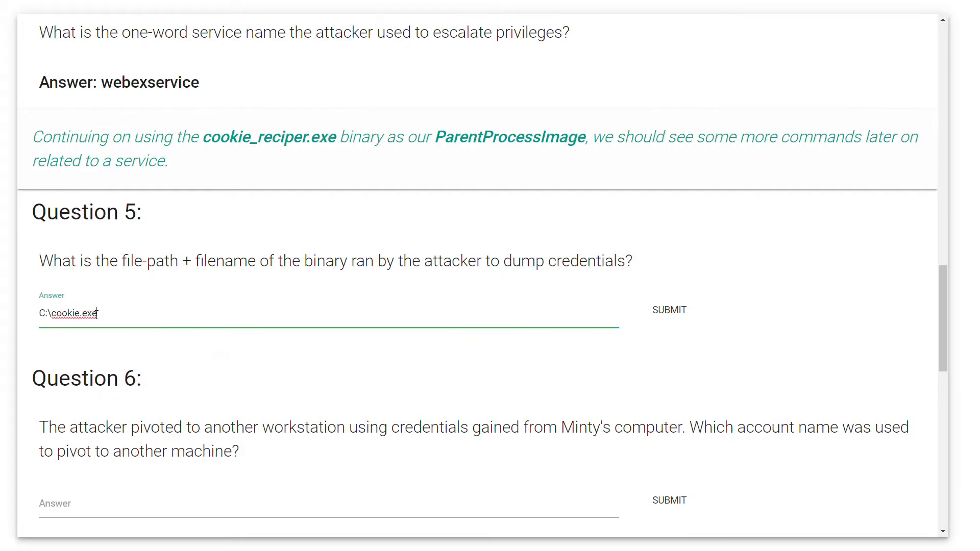
key(Return)
scroll(103, 313, down, 4)
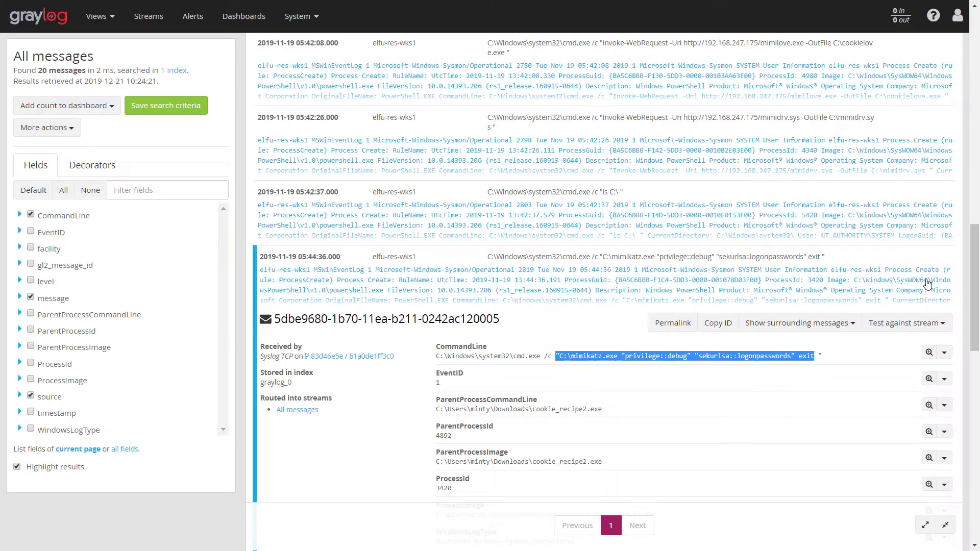
Collapse the mimikatz.exe message, search Graylog for SourceIp:192.168.247.175, and look through the available fields.
click(928, 280)
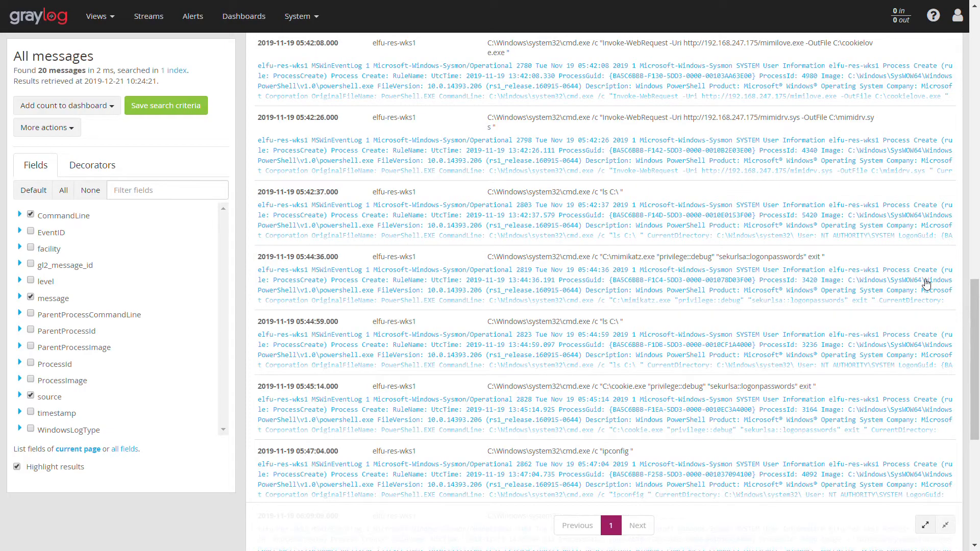
drag(974, 298, 977, 23)
drag(379, 82, 46, 83)
text(SourceIp:)
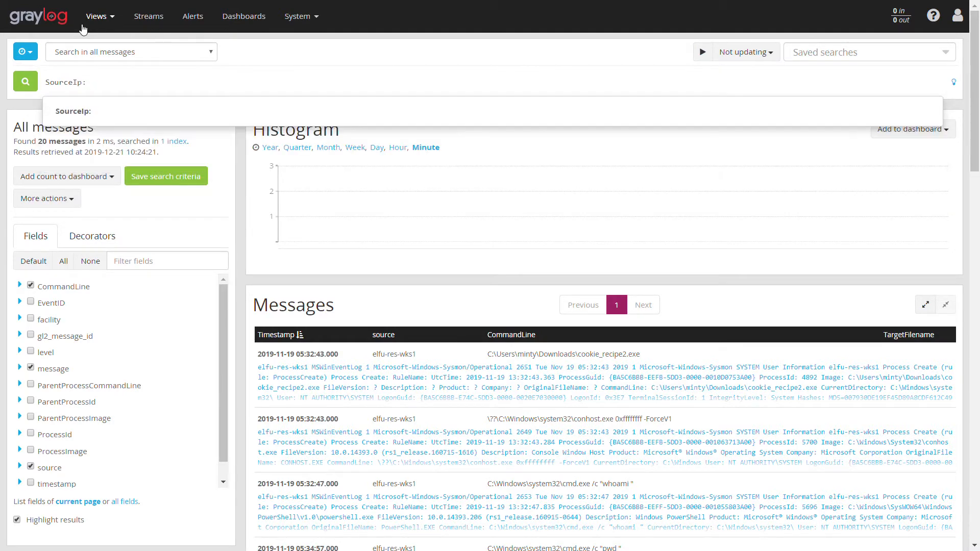
text(192.1)
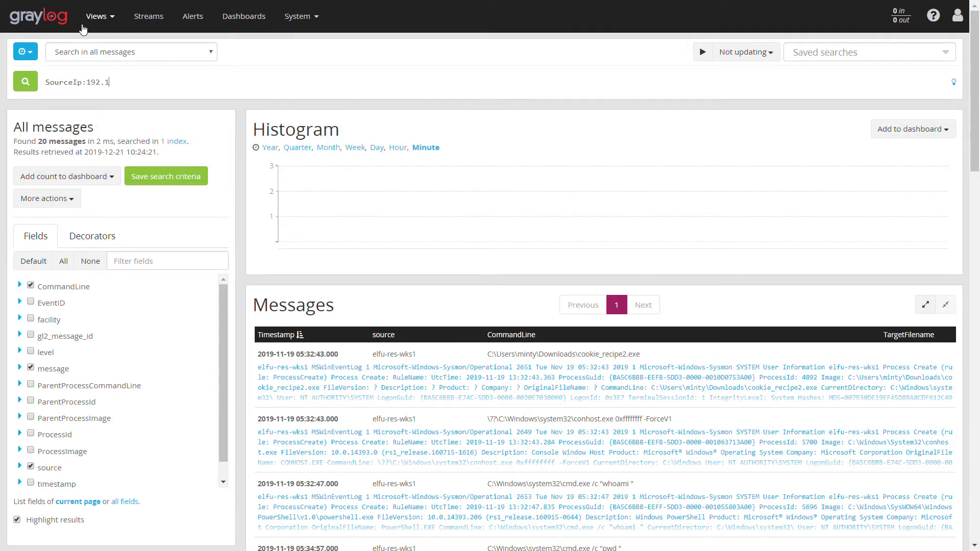
text(68.247.175)
key(Return)
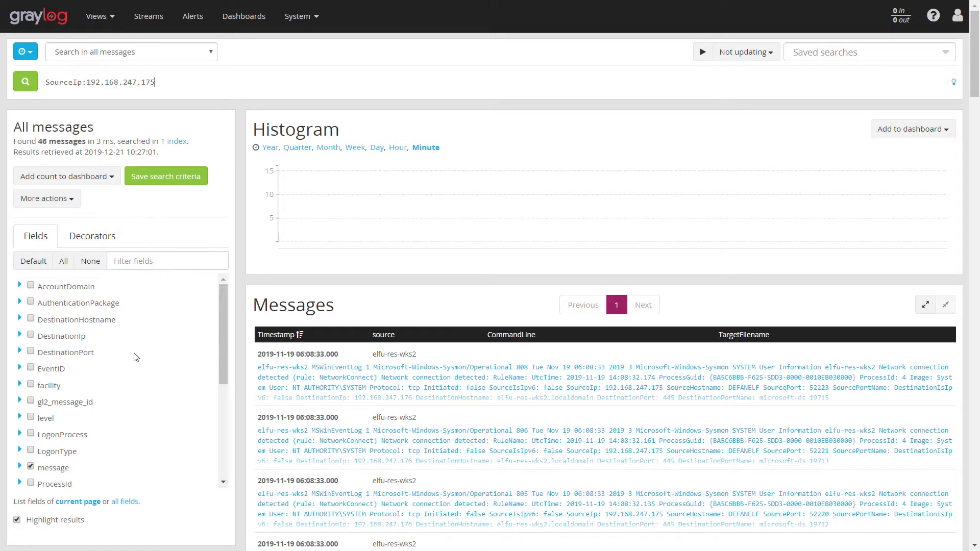
scroll(141, 387, down, 5)
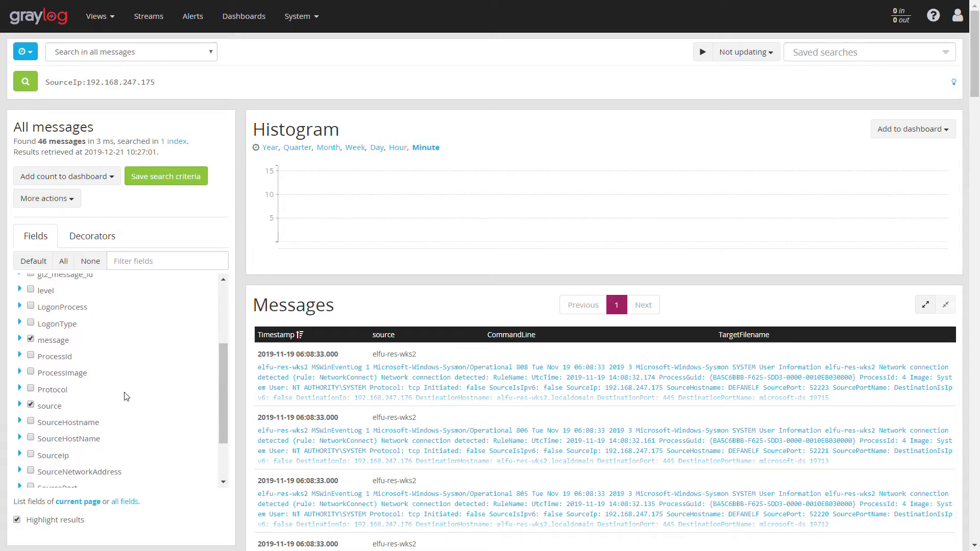
Show the quick values of the source field, narrow the search to elfu-res-wks2, run it and close the quick values.
click(21, 406)
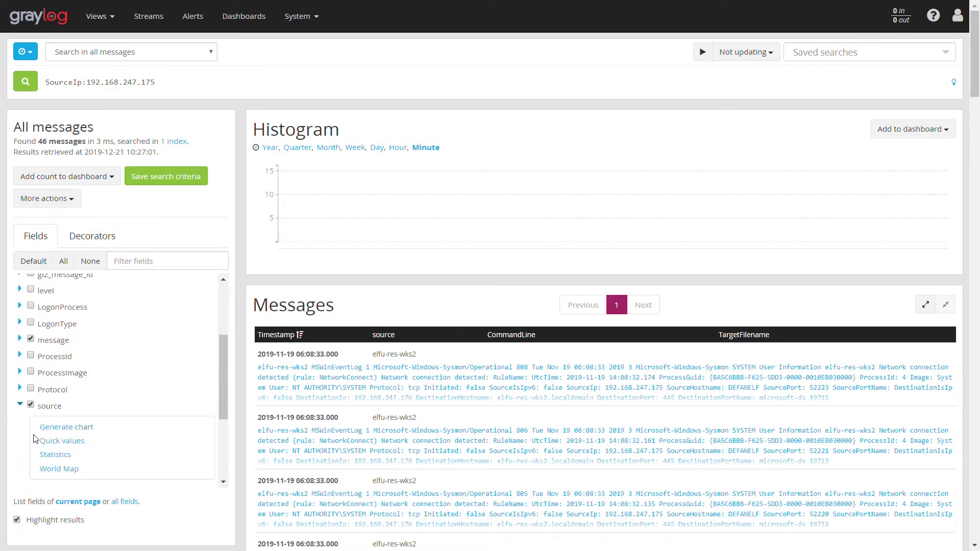
click(62, 441)
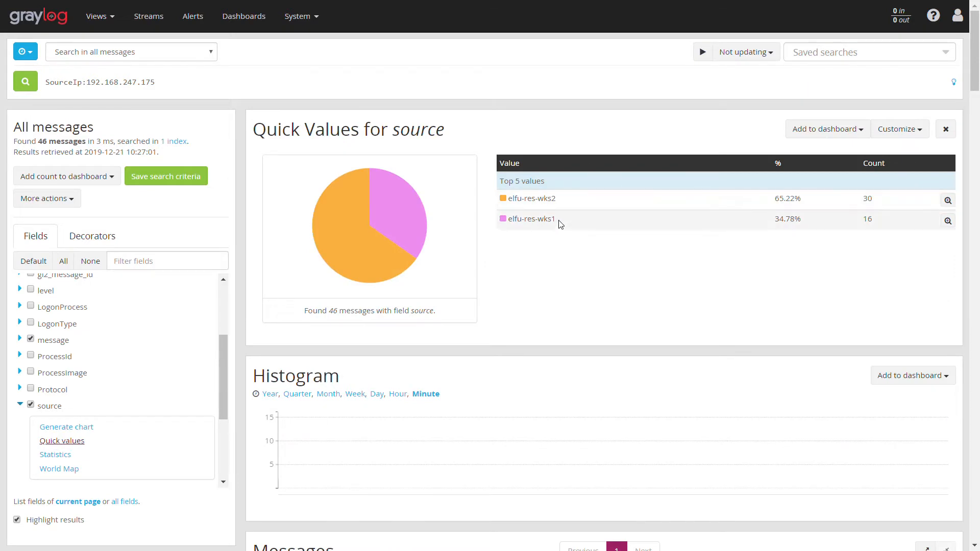
click(948, 201)
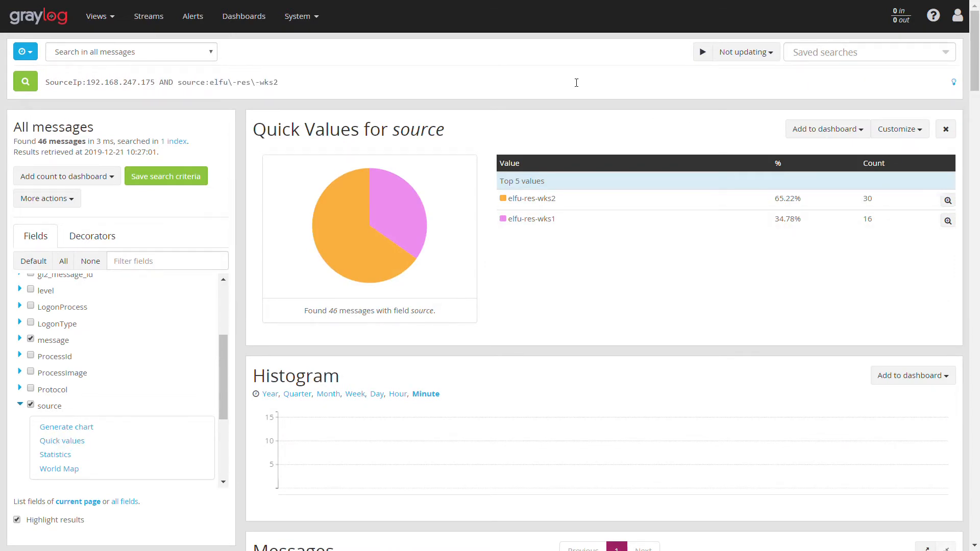
click(35, 89)
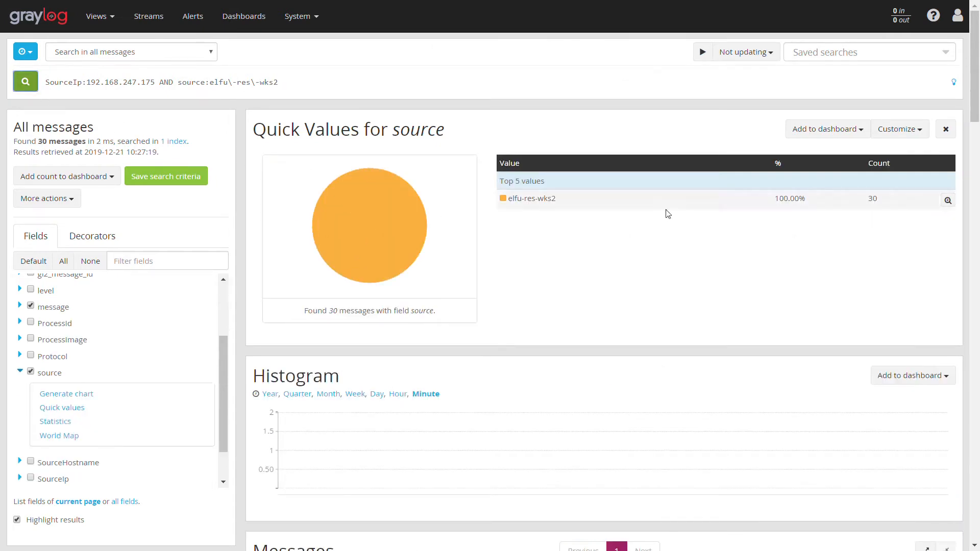
click(946, 129)
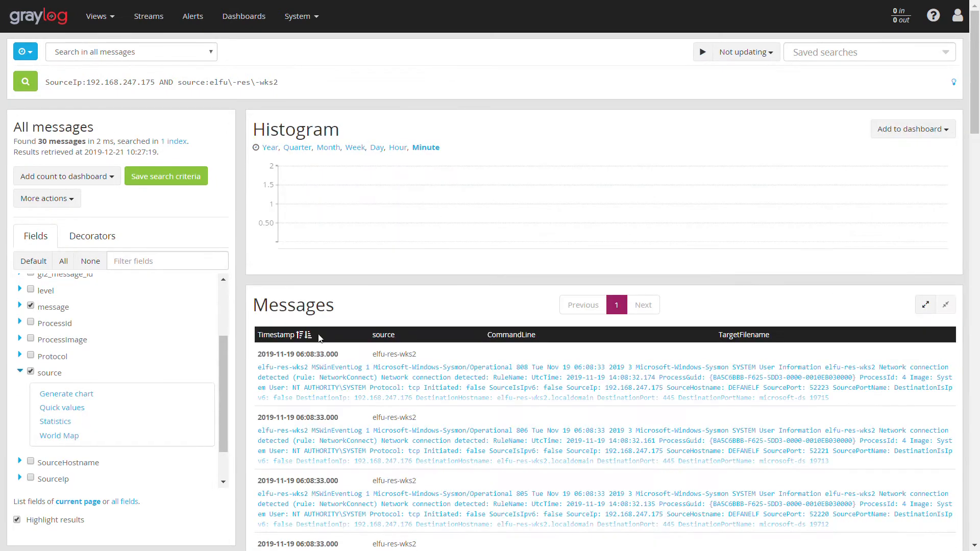
Sort the elfu-res-wks2 messages oldest first and show the quick values of the DestinationPort field.
click(311, 336)
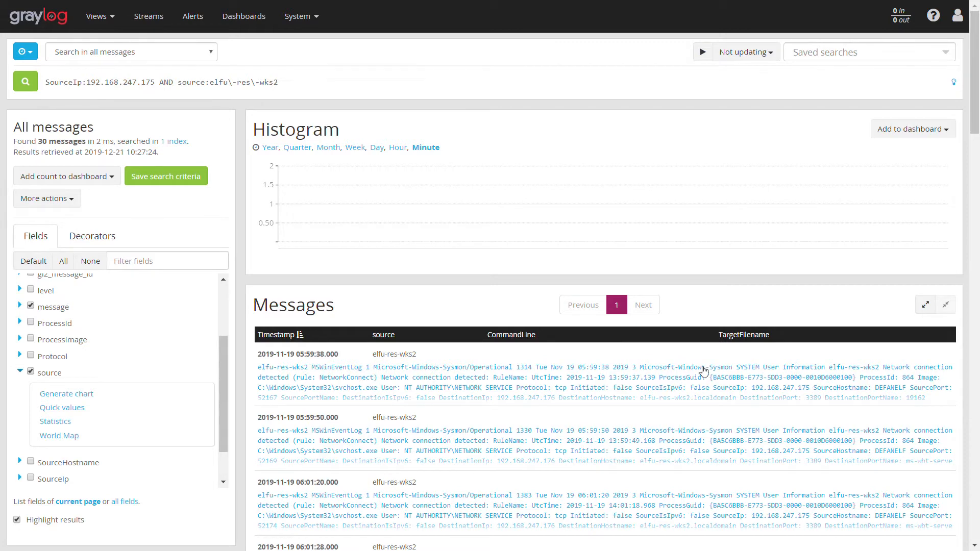
scroll(707, 376, down, 4)
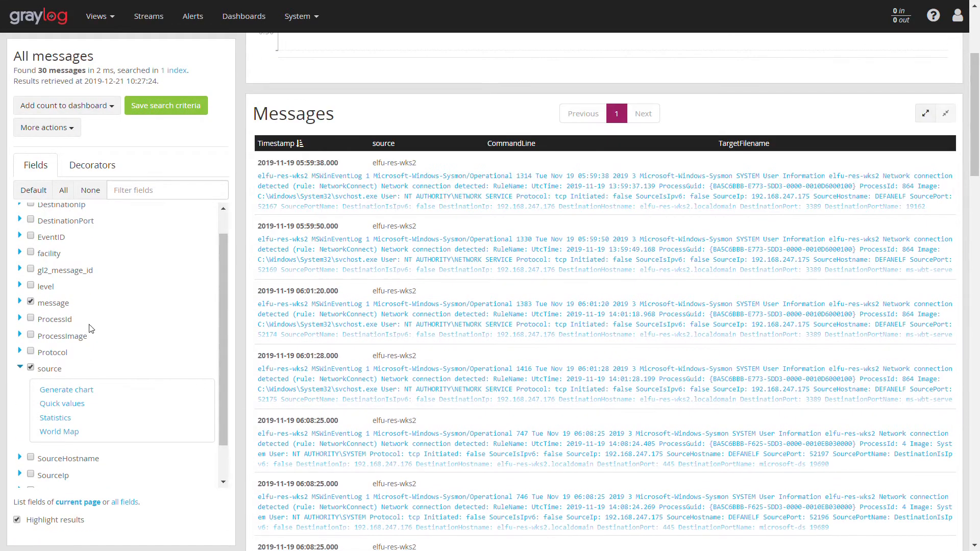
click(21, 220)
click(65, 261)
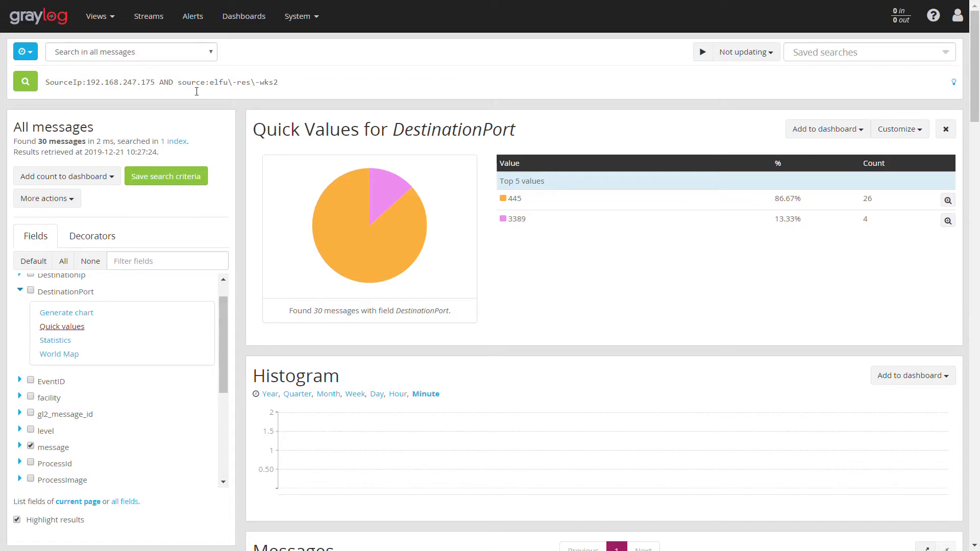
Search for source:elfu\-res\-wks2 AND EventID:4624, close the quick values and sort the messages oldest first.
drag(179, 83, 45, 83)
key(BackSpace)
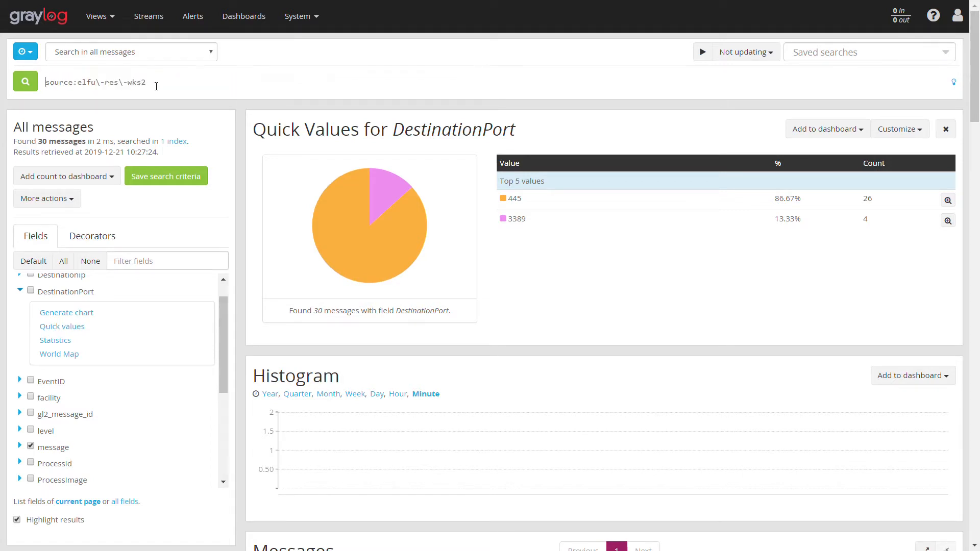
text(AND)
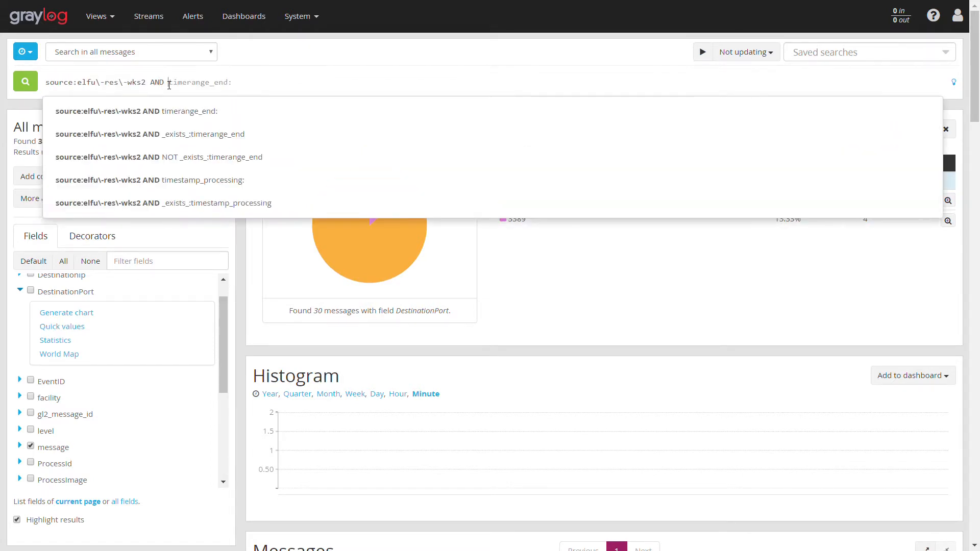
text( EventID:)
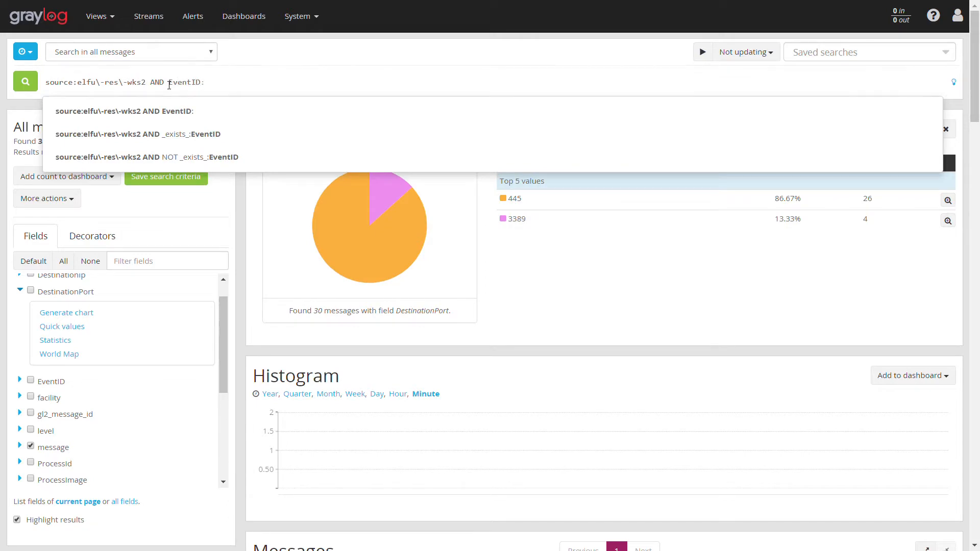
text(4624)
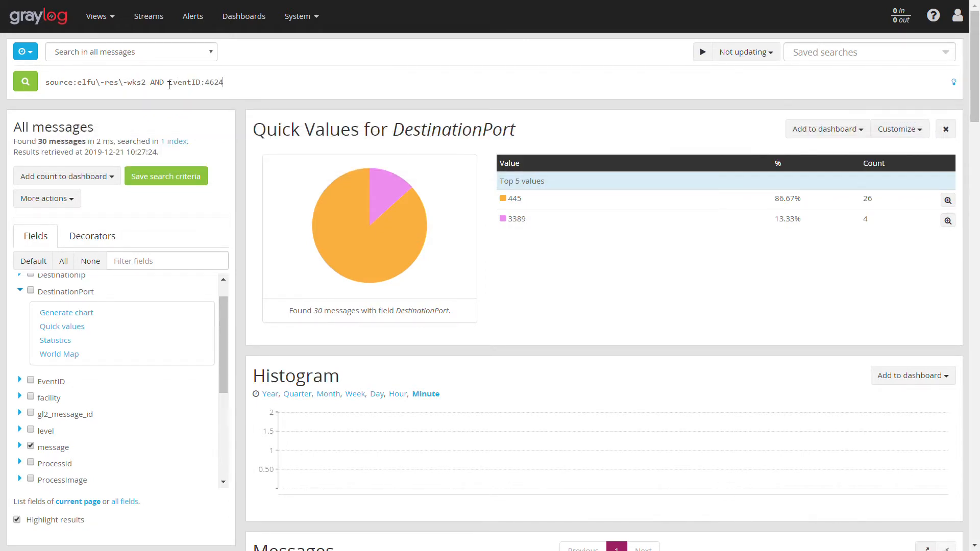
key(Return)
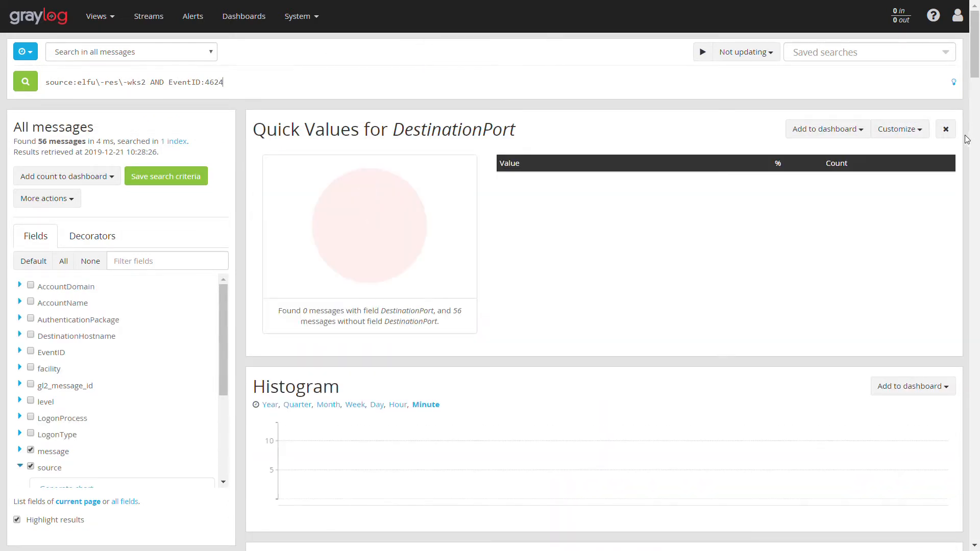
click(950, 130)
click(300, 335)
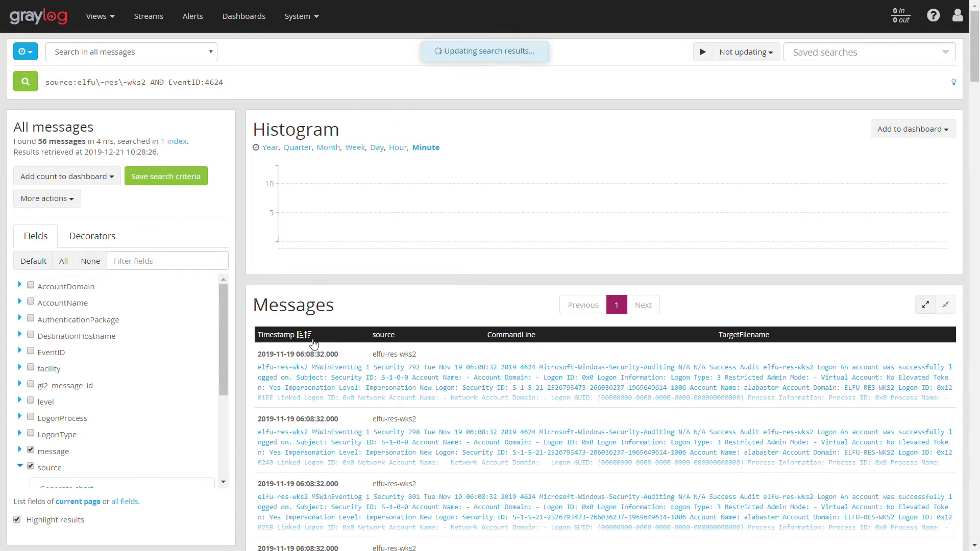
List all fields and replace the TargetFilename and CommandLine message columns with AccountName and SourceNetworkAddress.
drag(225, 348, 215, 444)
click(123, 502)
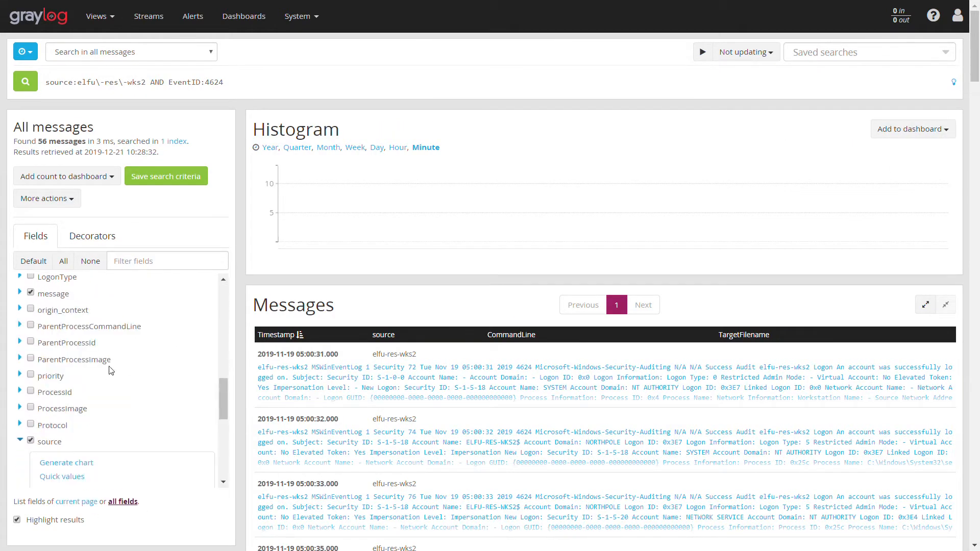
scroll(110, 369, down, 5)
click(78, 380)
scroll(78, 382, up, 15)
click(31, 352)
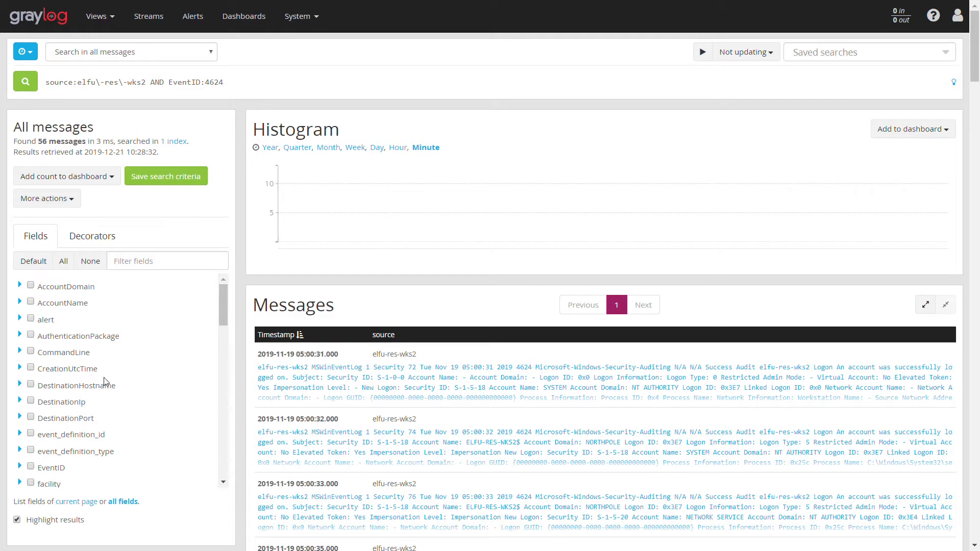
click(31, 302)
scroll(43, 360, down, 12)
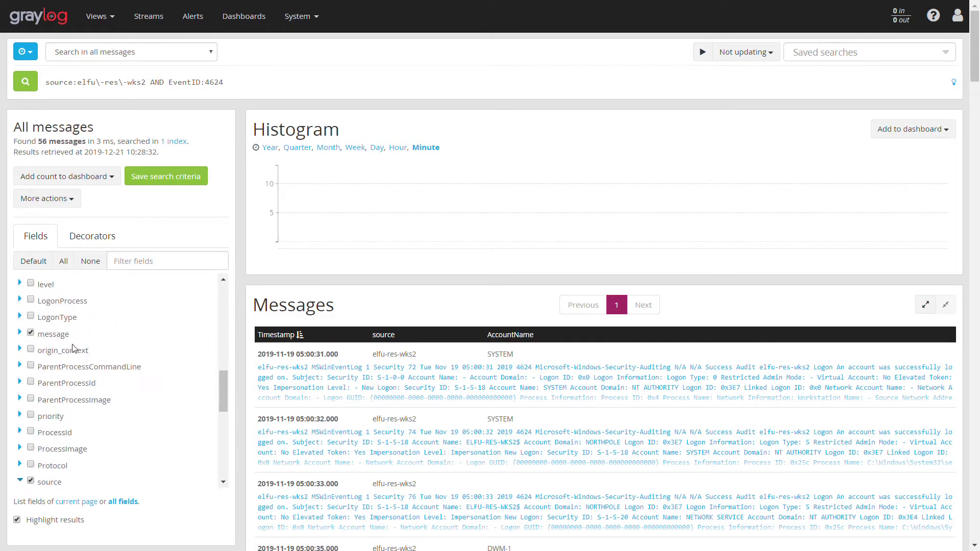
click(31, 382)
Expand the 05:59:47 logon message from 192.168.247.175 and highlight its successful logon text and LogonType value.
scroll(602, 416, down, 10)
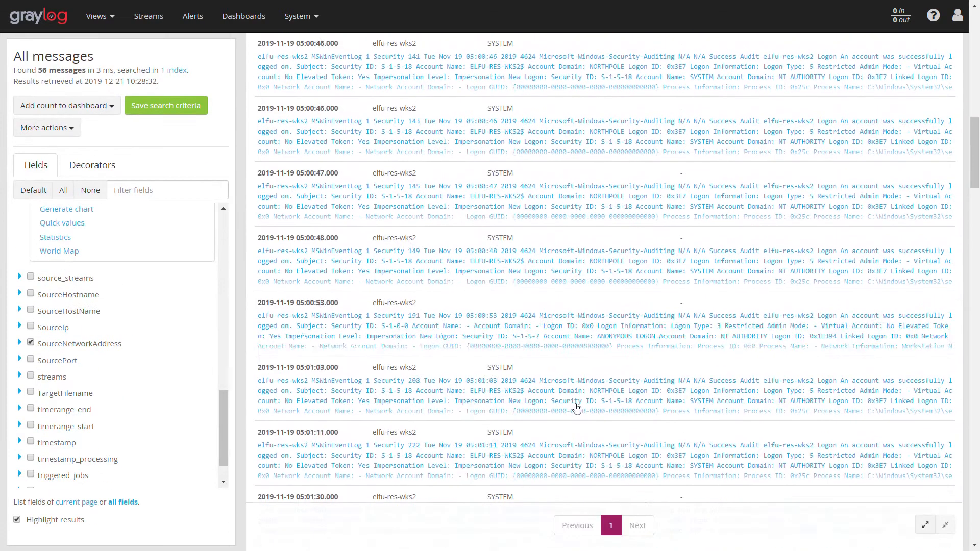
scroll(575, 406, down, 5)
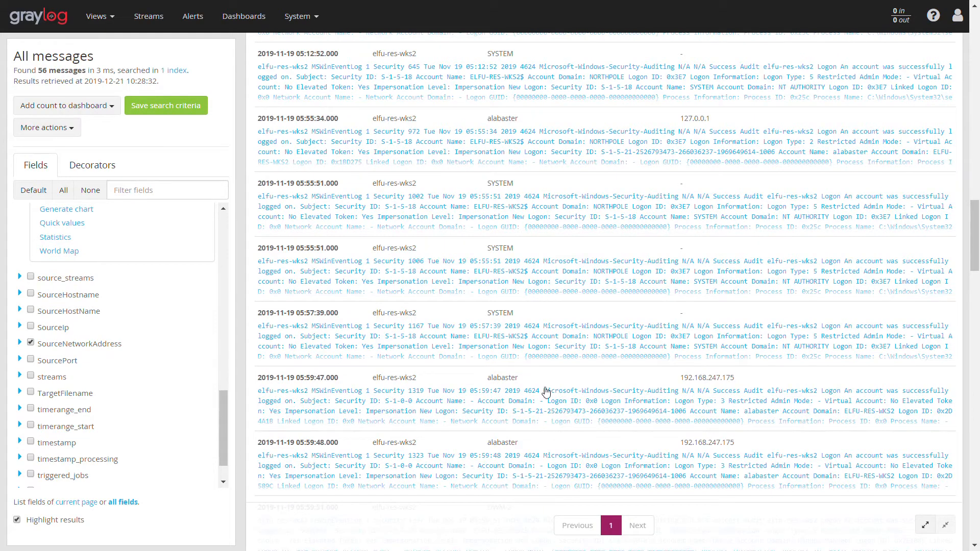
scroll(585, 401, down, 4)
click(596, 214)
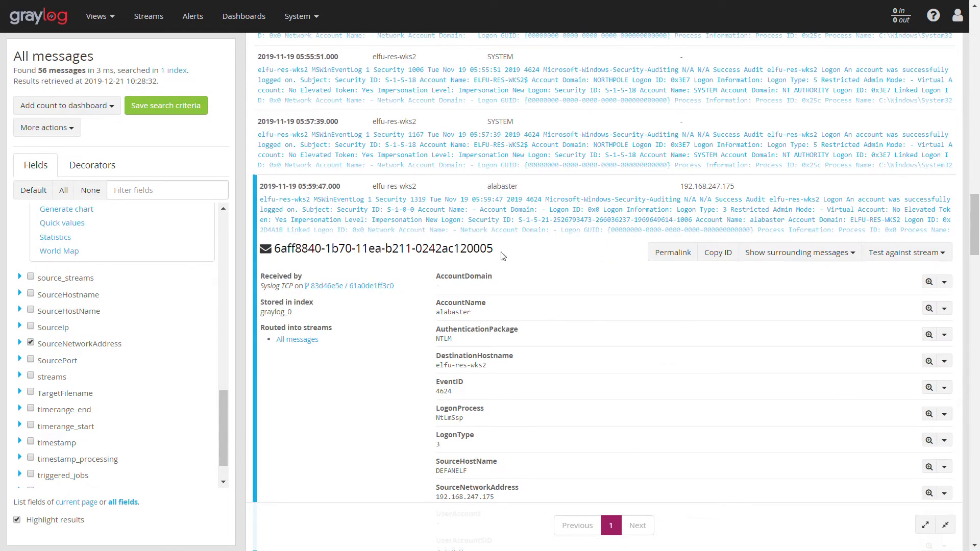
scroll(546, 334, down, 5)
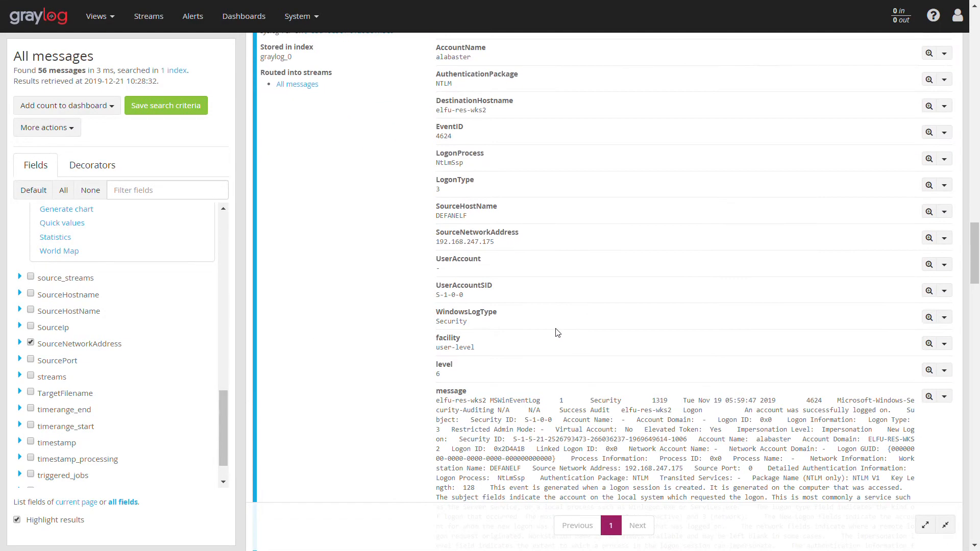
drag(744, 411, 900, 412)
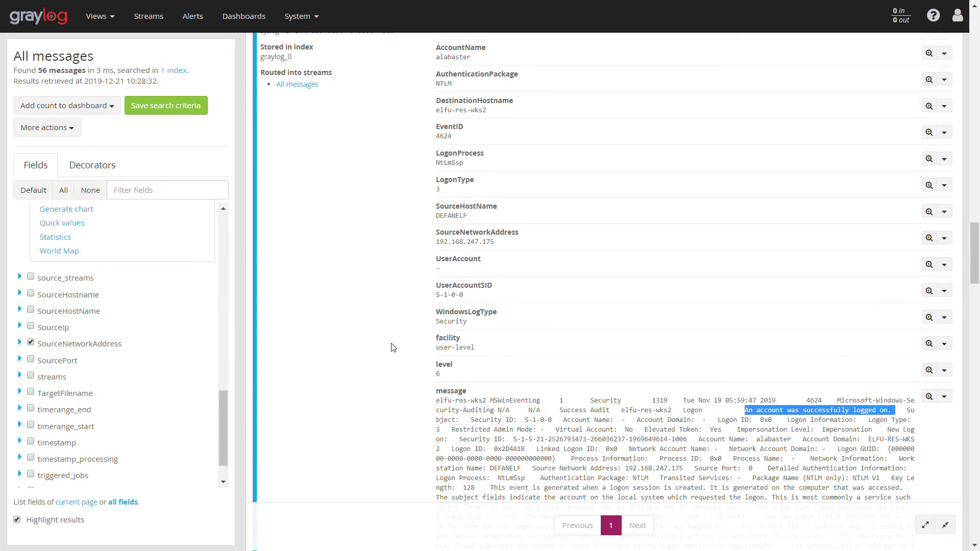
scroll(393, 347, up, 2)
drag(435, 252, 459, 251)
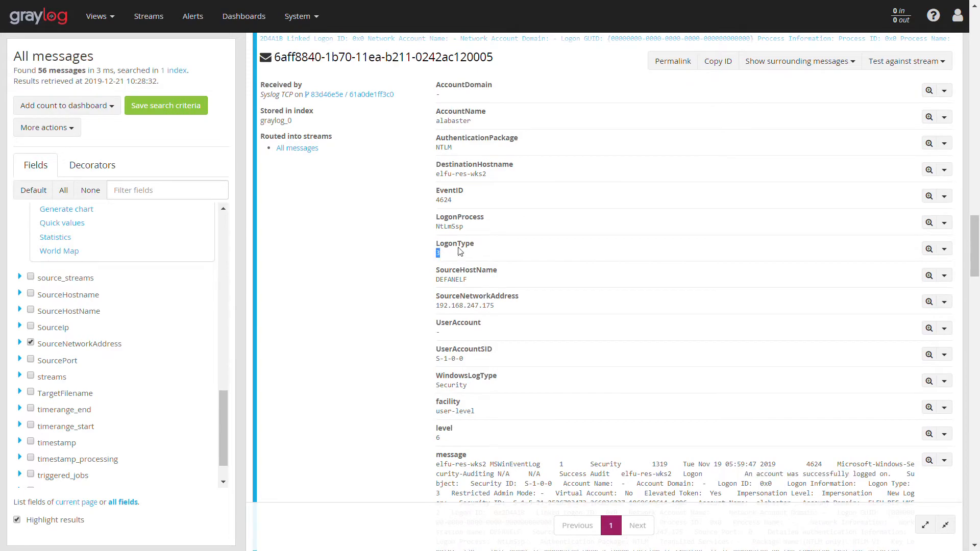
Narrow the search with AND LogonType:10, expand the resulting logon message and highlight its AccountName.
click(929, 281)
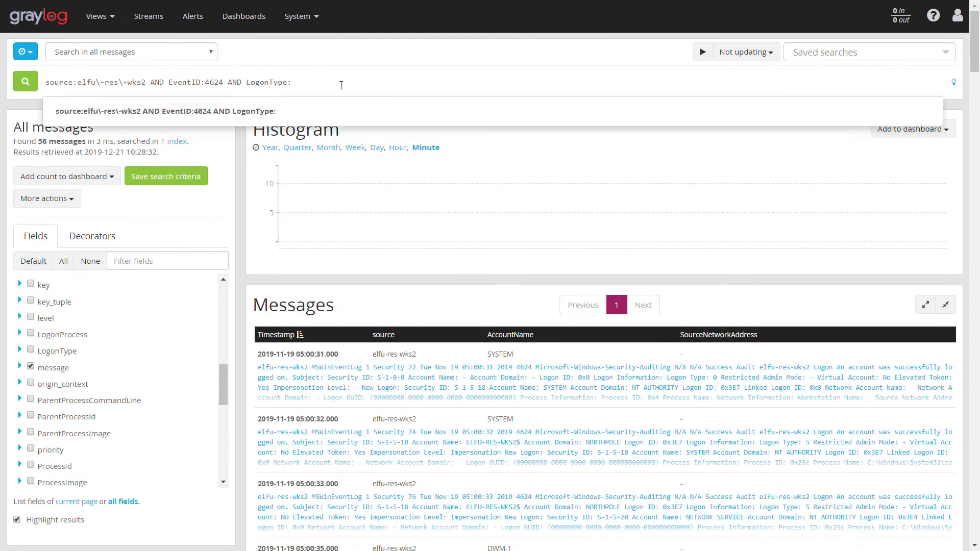
text(10)
key(Return)
click(547, 383)
scroll(560, 319, down, 5)
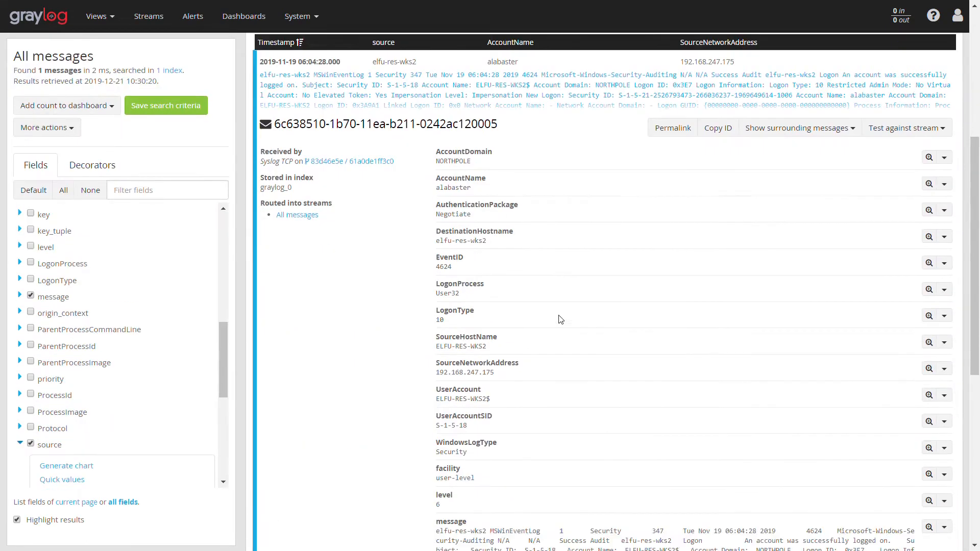
double_click(459, 162)
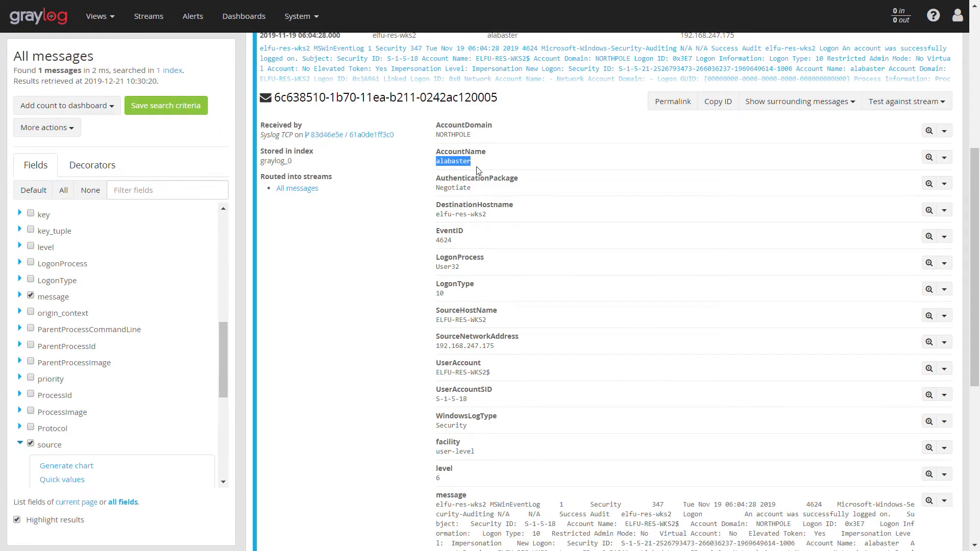
Switch to the questions page, submit the logon message's account name as the answer to Question 6 and move on to Question 7.
key(alt+Tab)
click(88, 308)
text(alabaster)
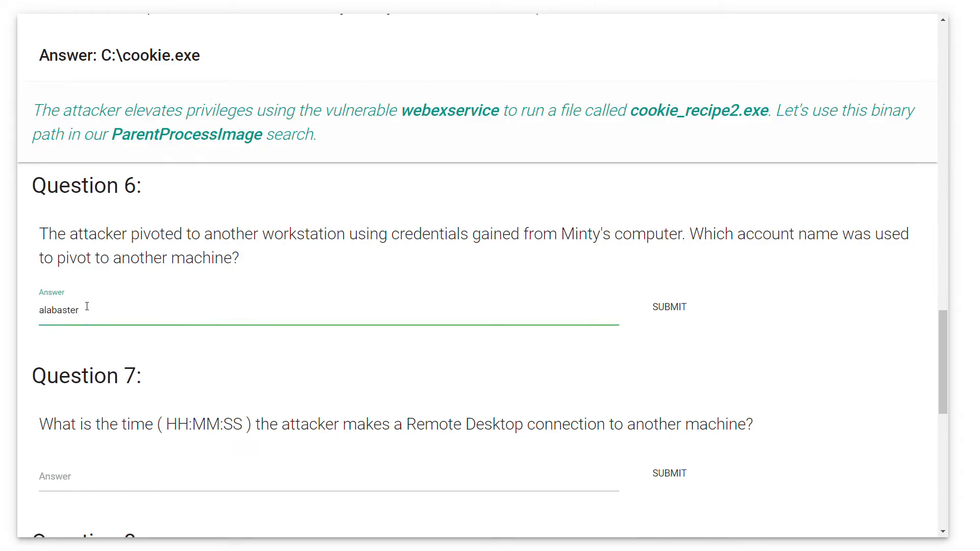
key(Return)
scroll(109, 287, down, 4)
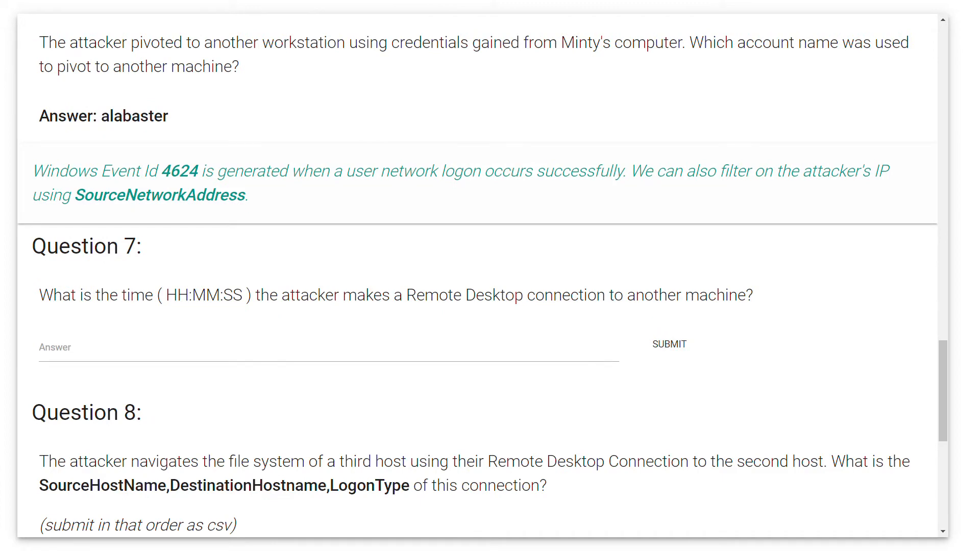
Switch back to Graylog and highlight the logon time in the full message text of the LogonType 10 event.
key(alt+Tab)
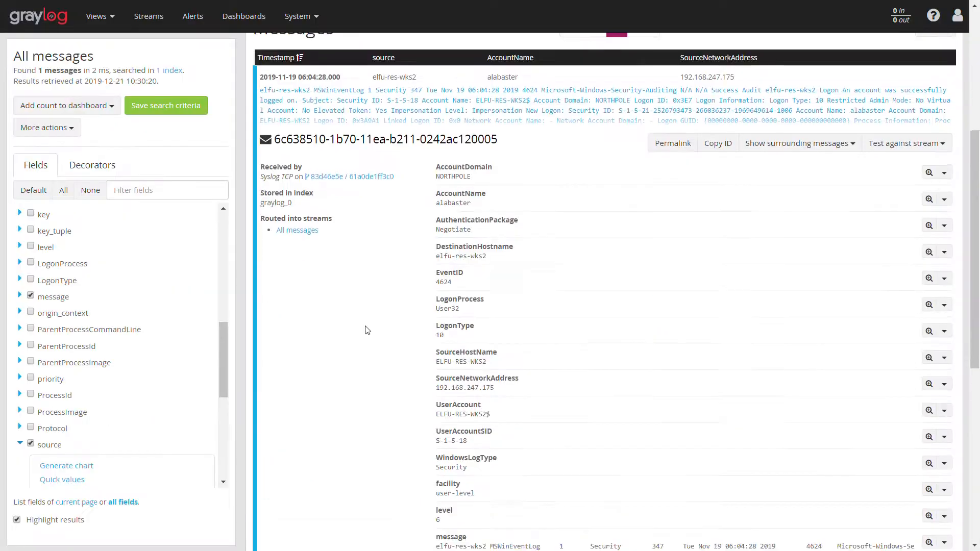
scroll(553, 210, down, 6)
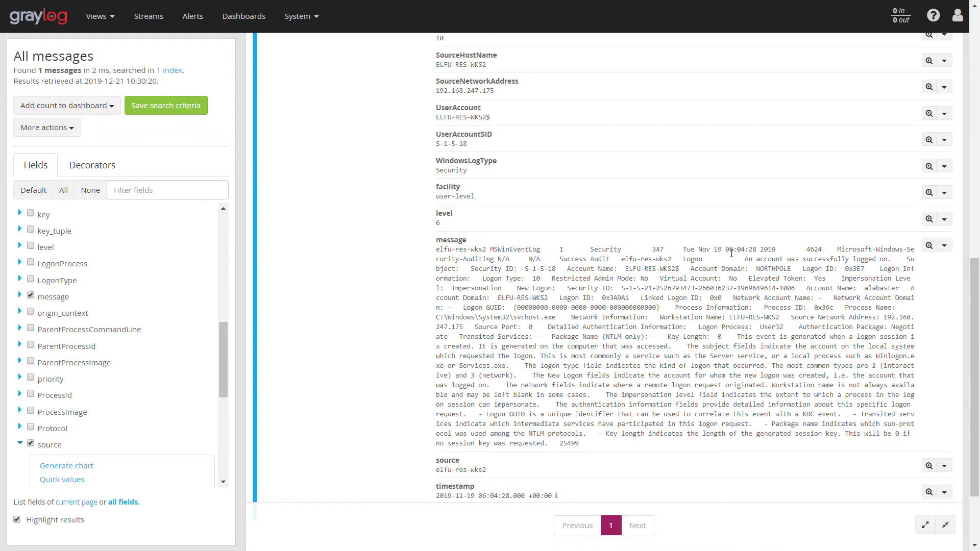
drag(725, 250, 750, 250)
Switch to the questions page, submit 06:04:28 as the answer to Question 7 and move on to Question 8.
key(alt+Tab)
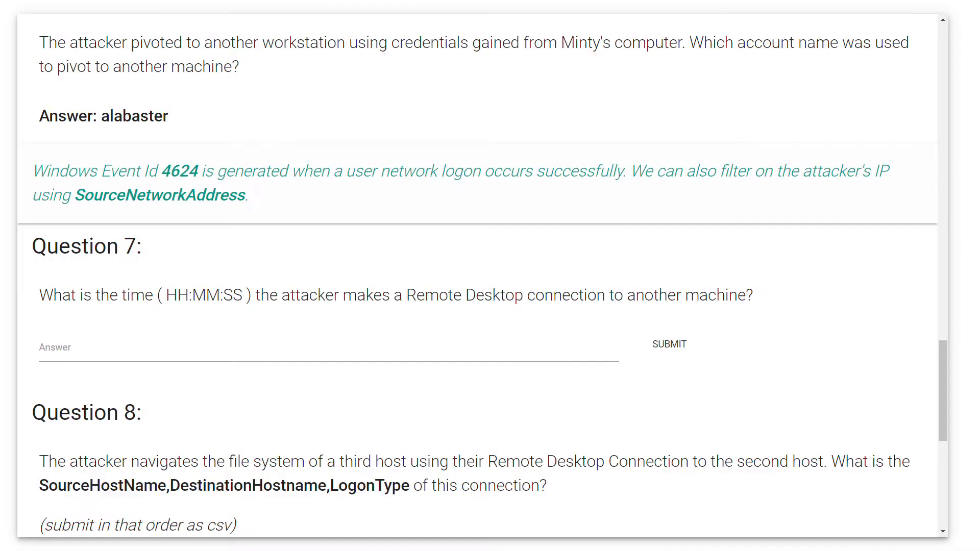
click(114, 346)
text(06:04:28)
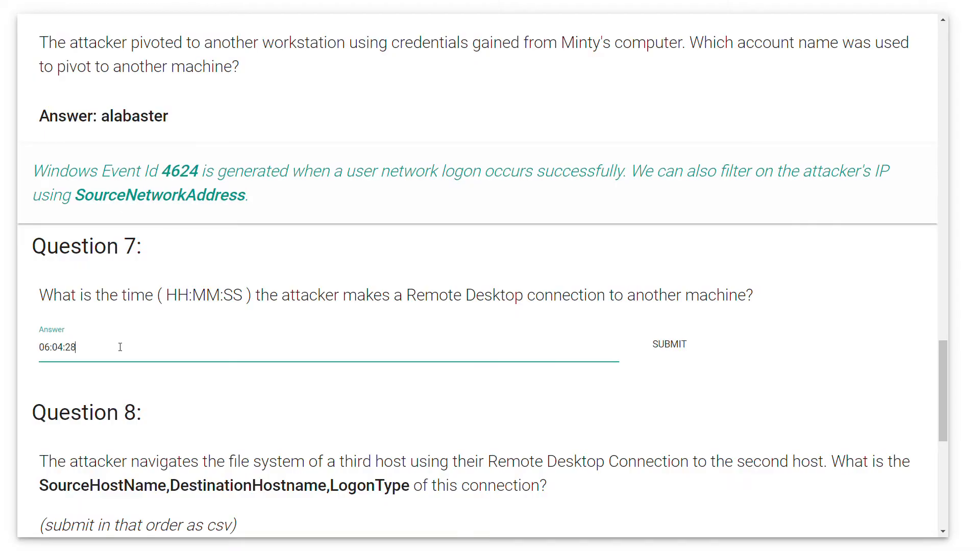
key(Return)
scroll(120, 347, down, 5)
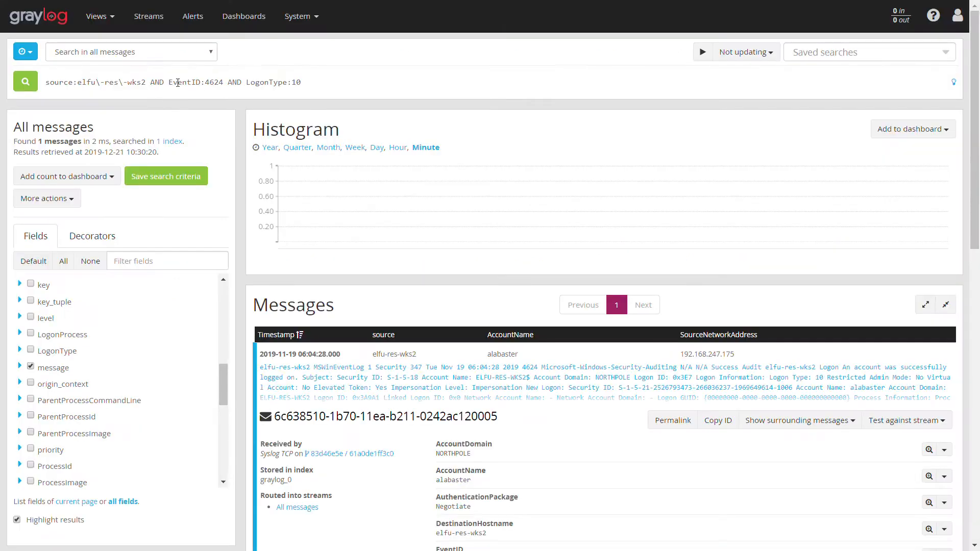
Change the Graylog query to EventID:4624 AND SourceNetworkAddress:192.168.247.176 and run the search.
drag(169, 82, 45, 83)
key(BackSpace)
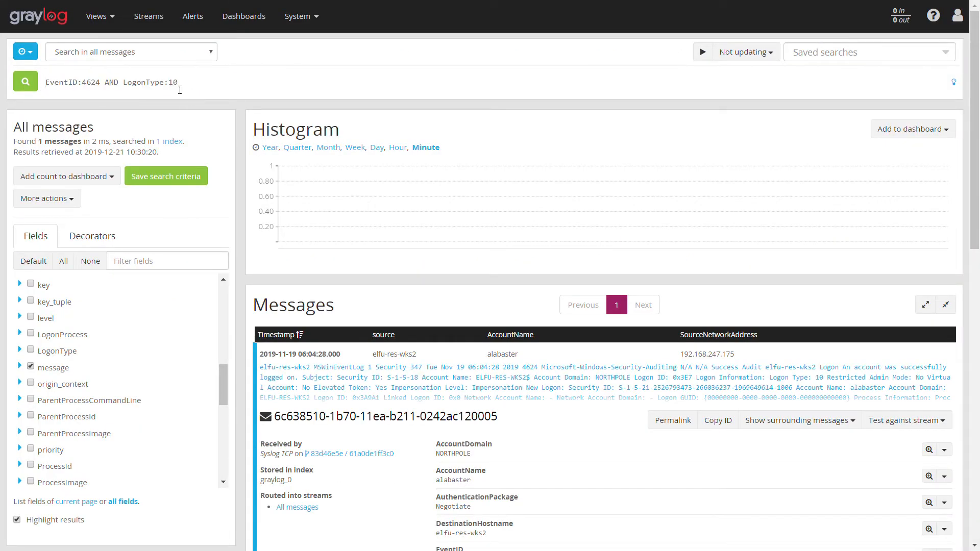
drag(179, 83, 129, 90)
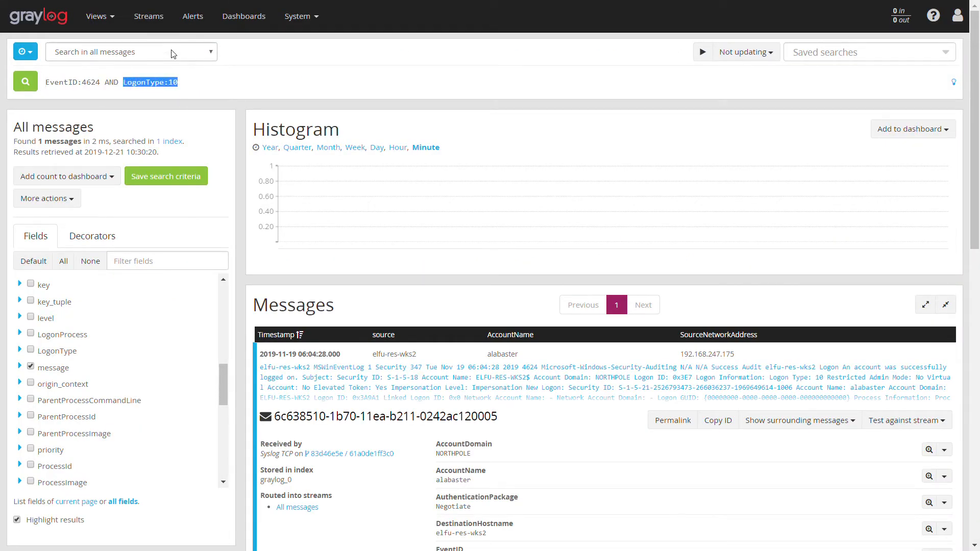
text(Sour)
key(Down)
key(Down)
key(Down)
key(Down)
key(Escape)
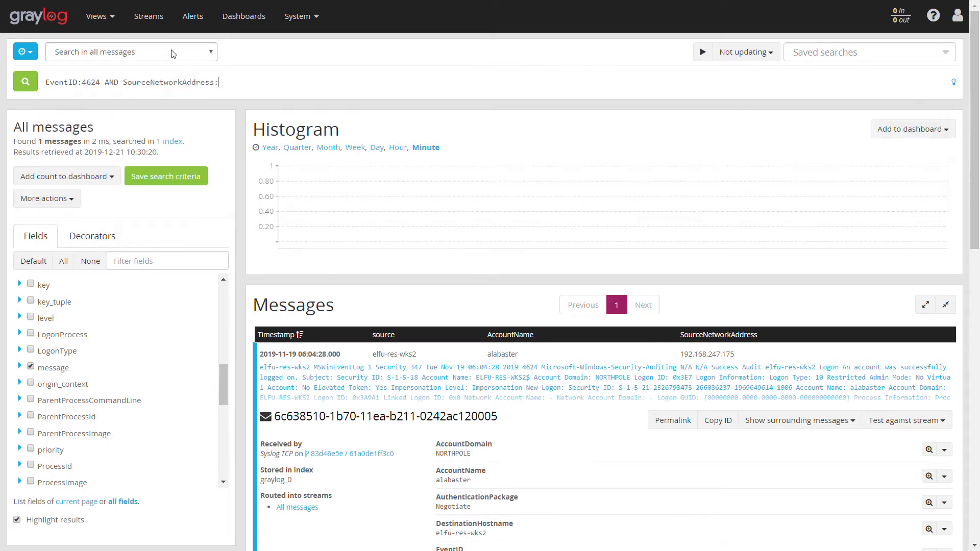
text(192.168.247.176)
click(26, 83)
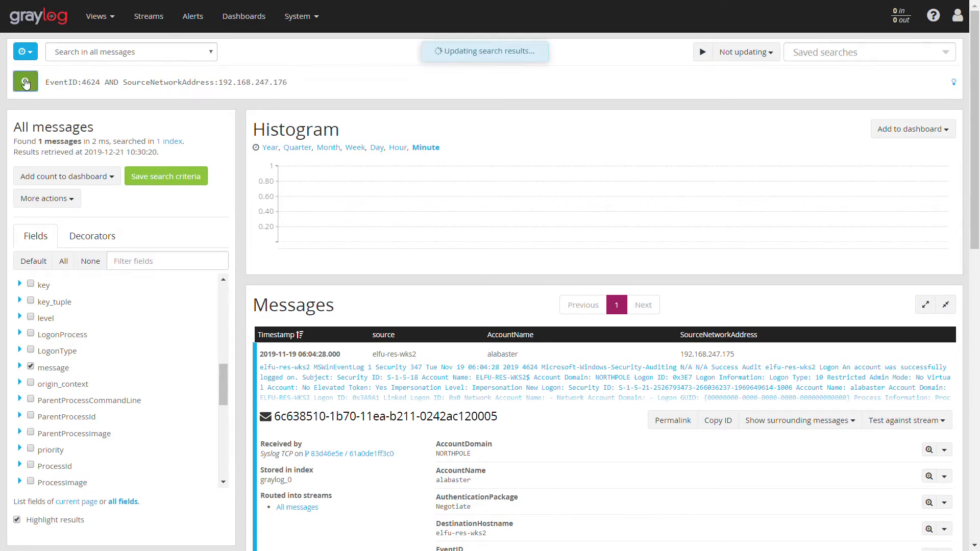